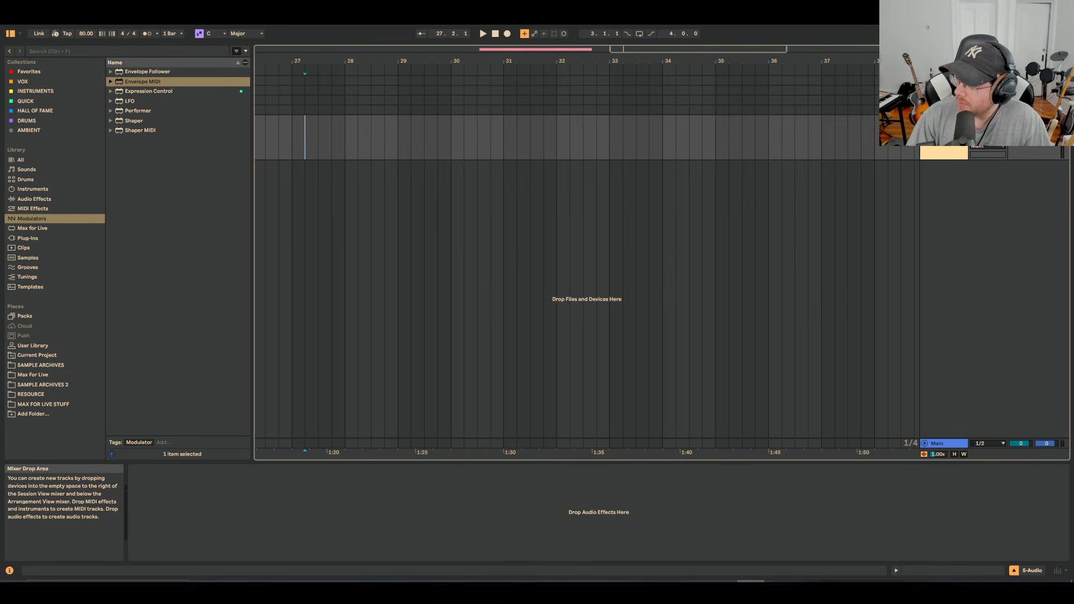
Place the SO_SM_81_drum_loop_dida_full clip on the empty audio track at bar 31 and play it through
drag(453, 192, 507, 135)
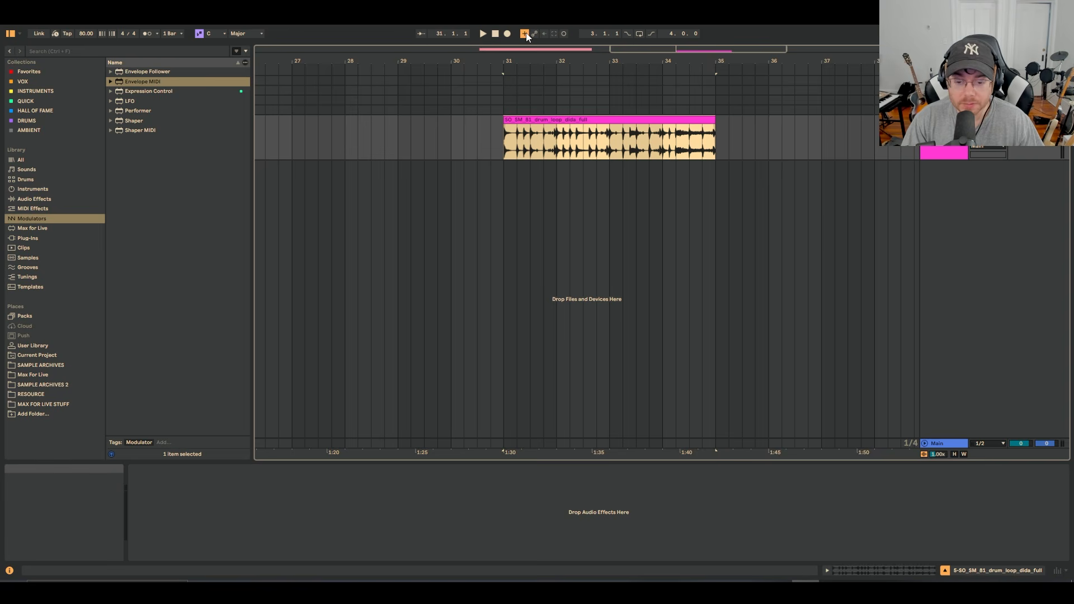
key(space)
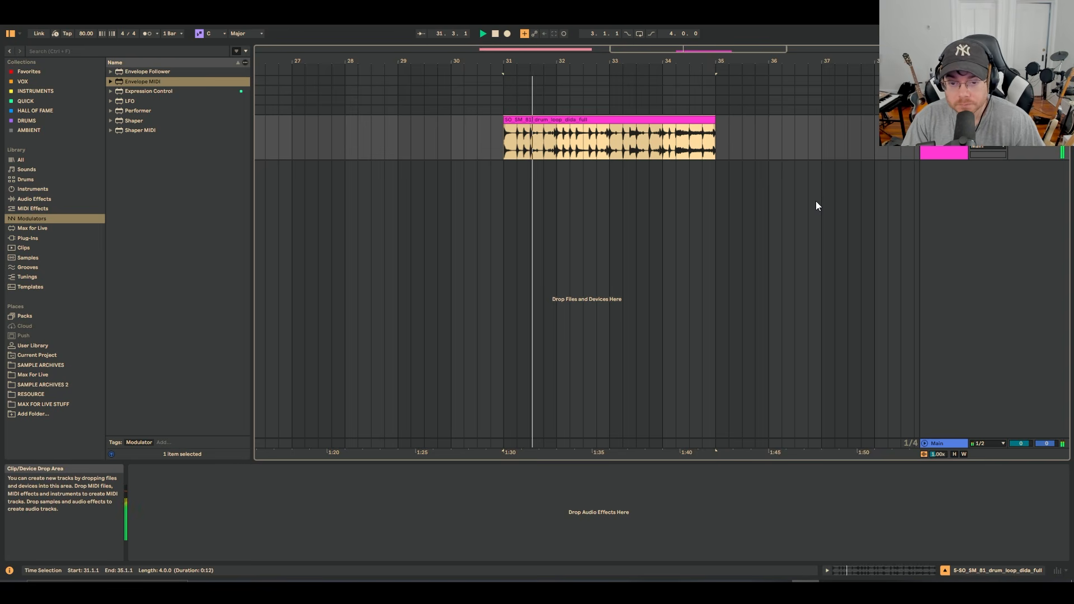
key(space)
Load Simpler on a new MIDI track, put the drum loop clip into it and switch it to Slice mode
click(71, 192)
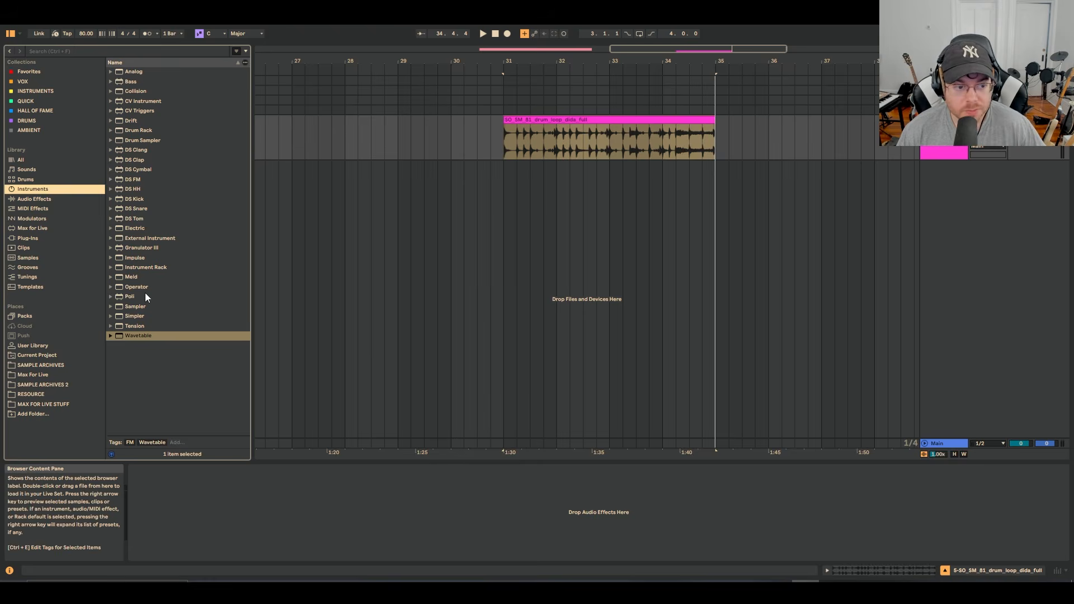
click(143, 316)
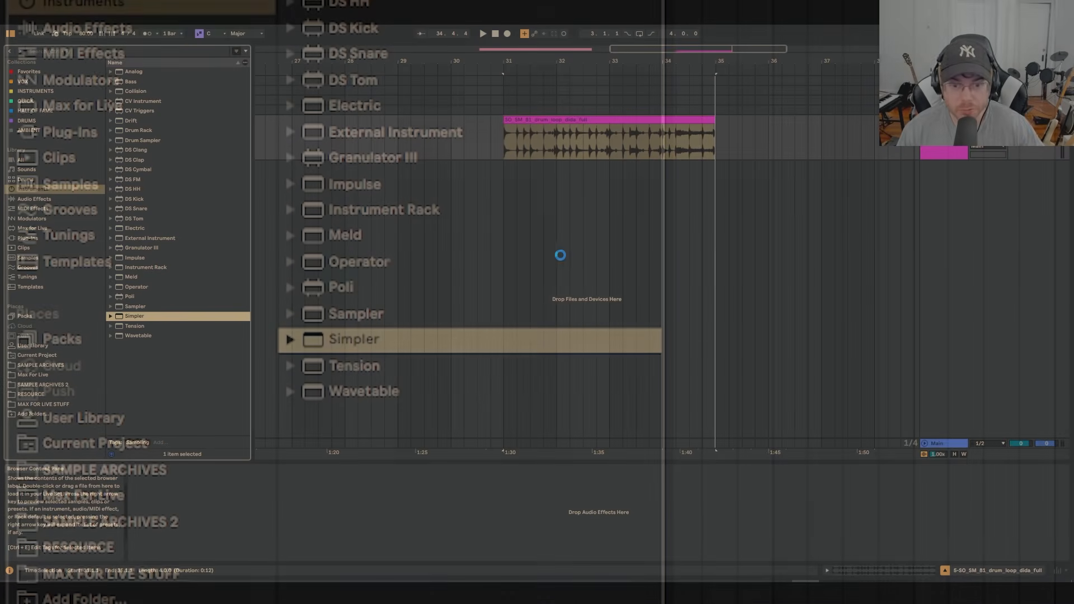
drag(560, 255, 561, 256)
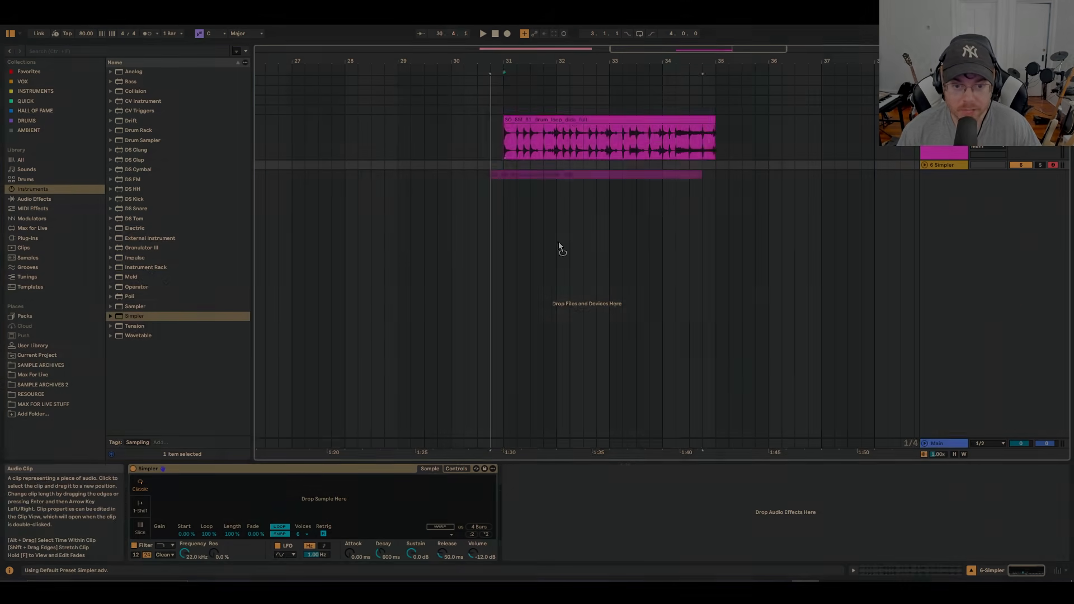
drag(560, 246, 419, 492)
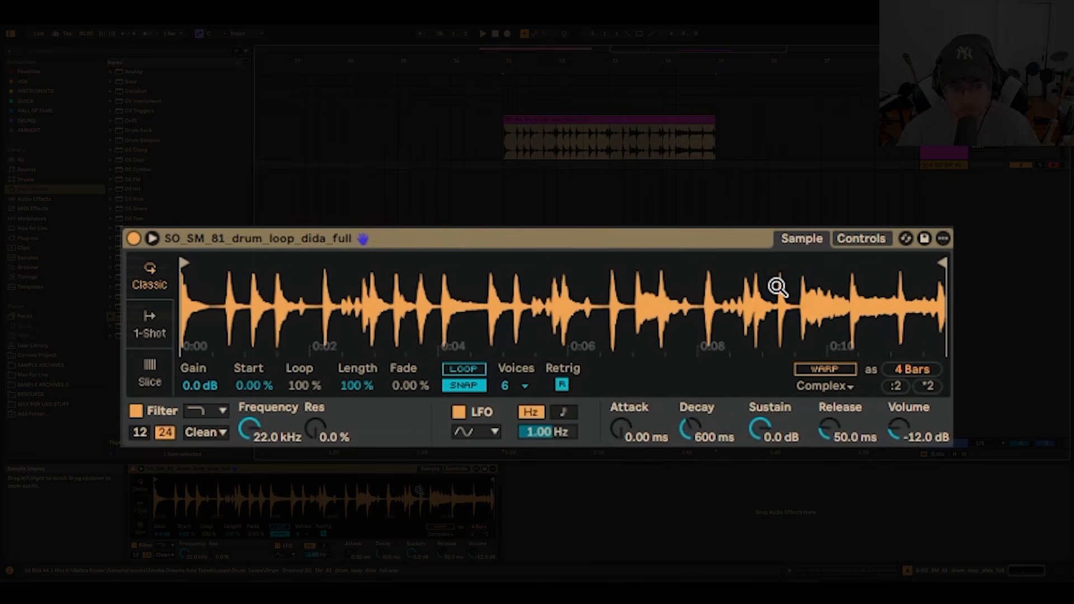
click(144, 533)
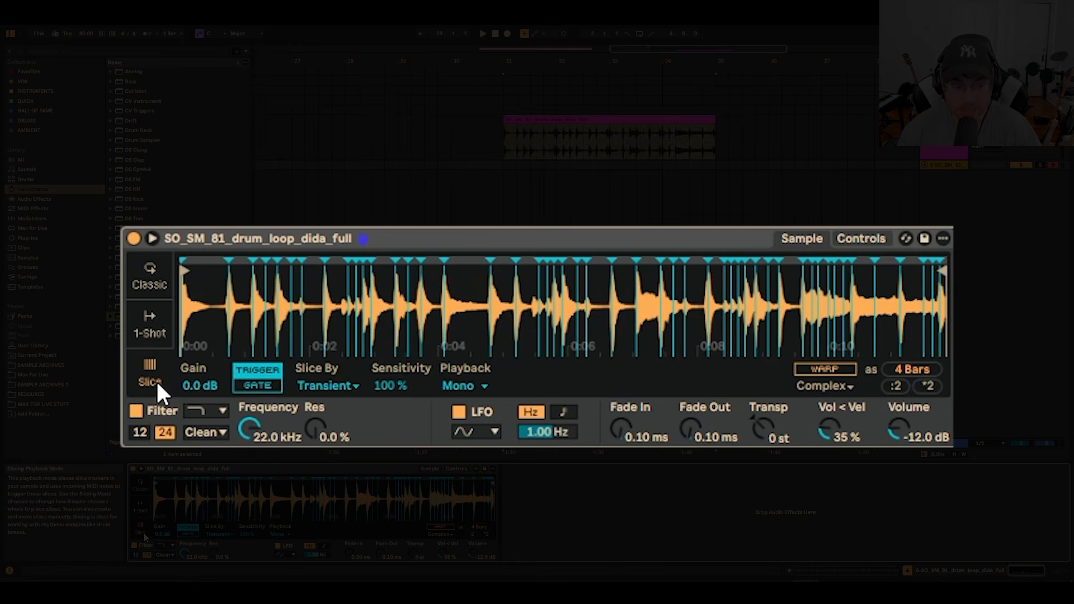
Delete the Simpler device and its MIDI track, keeping only the drum loop audio track
click(142, 470)
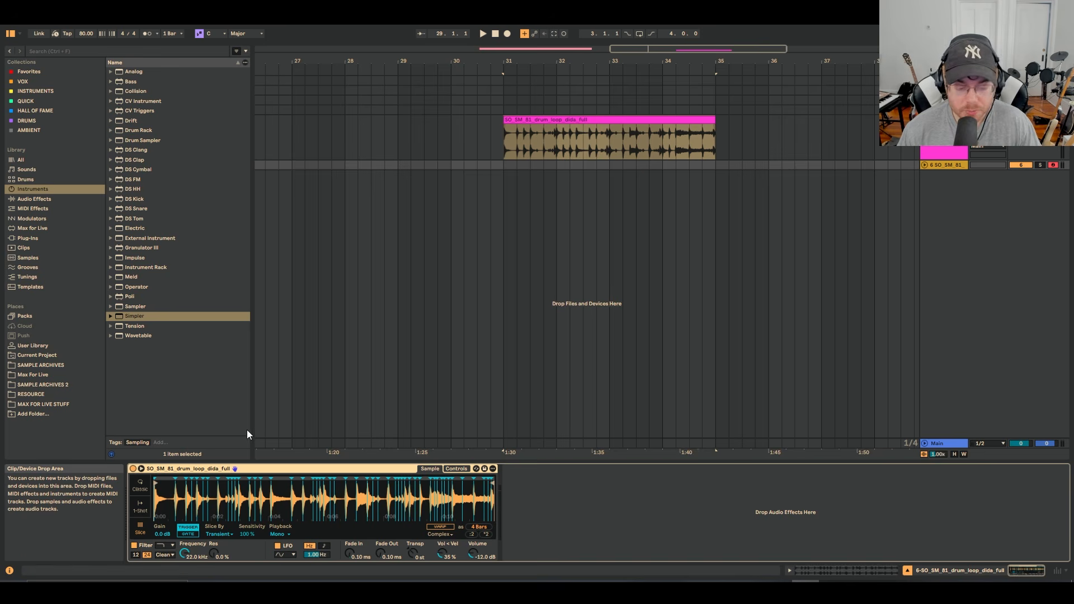
key(Delete)
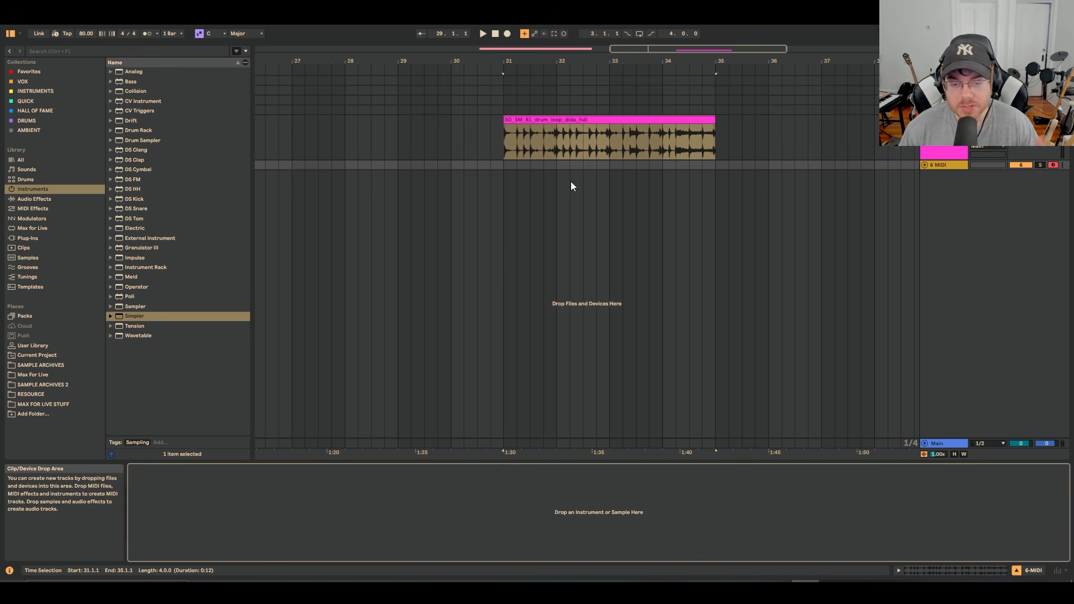
click(582, 119)
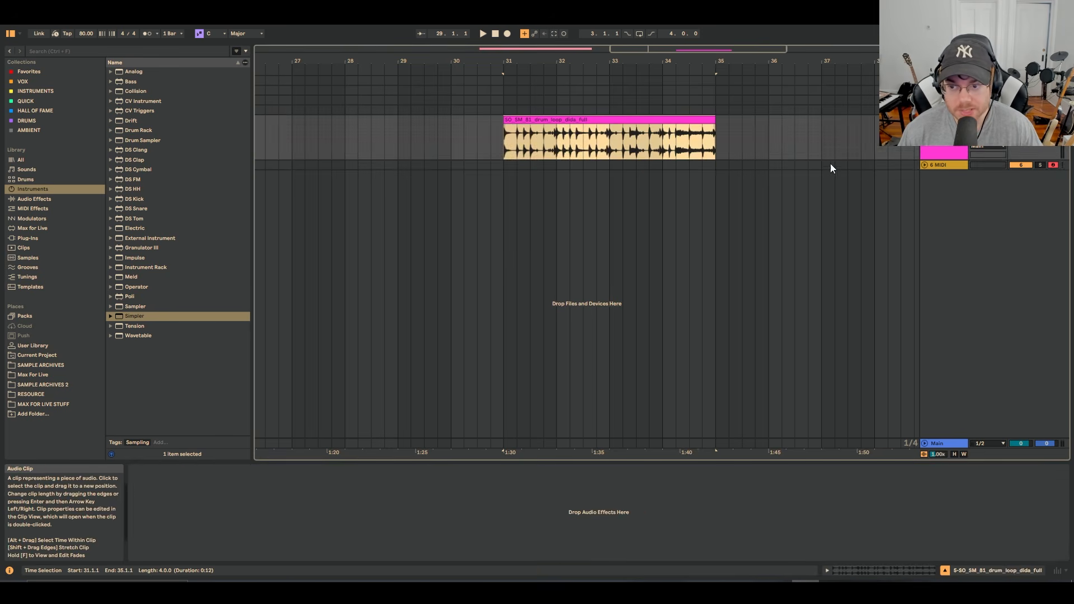
click(932, 165)
key(Delete)
Convert the drum loop clip's drums to a new MIDI track
click(640, 123)
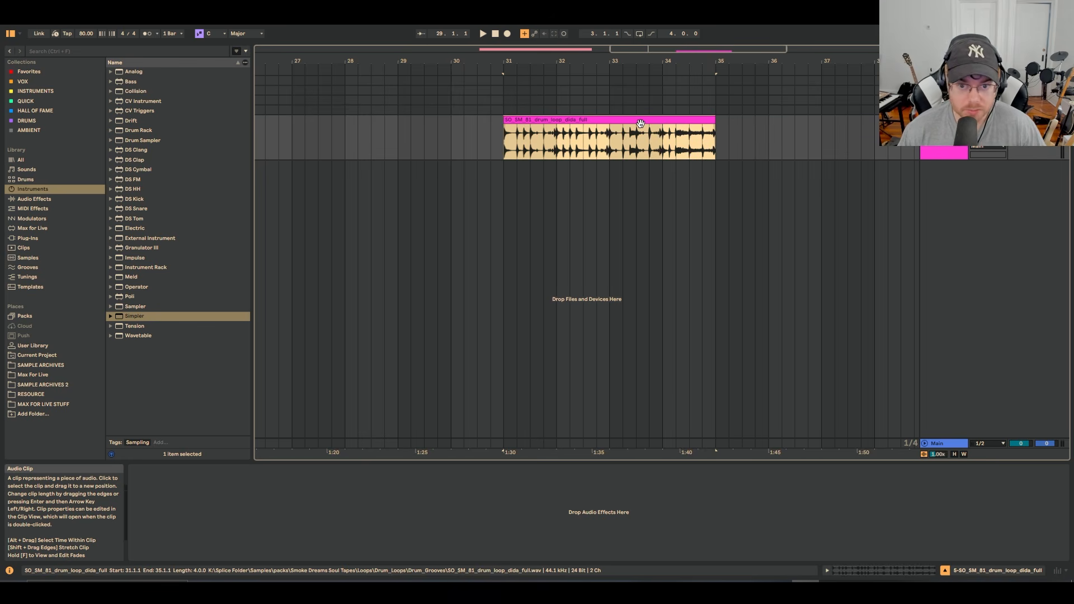
right_click(641, 124)
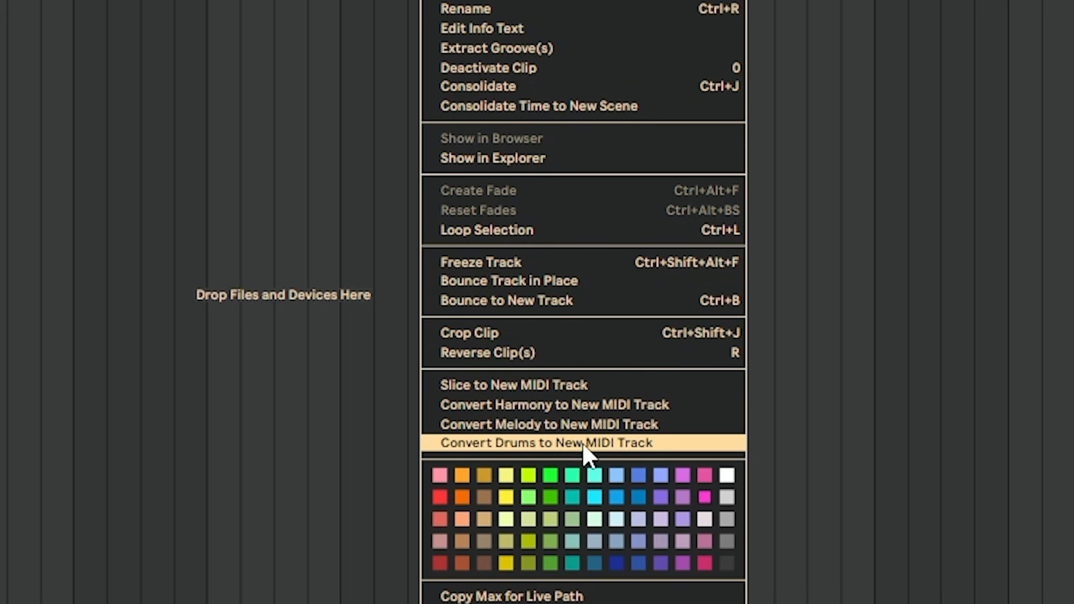
click(650, 443)
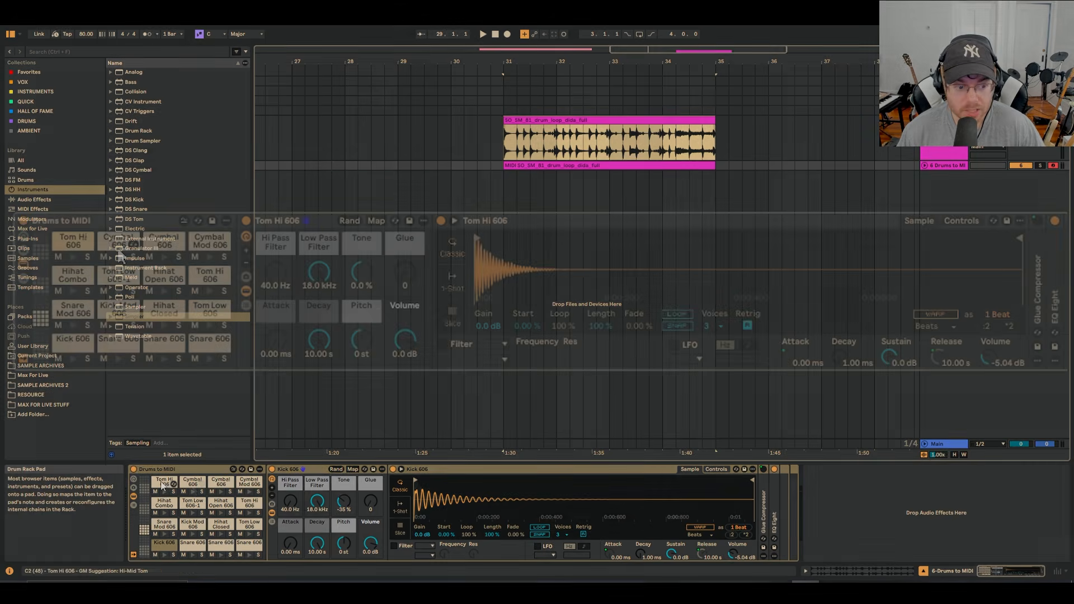
Inspect the tom, cymbal and hi-hat pads of the Drums to MIDI rack one by one
click(164, 482)
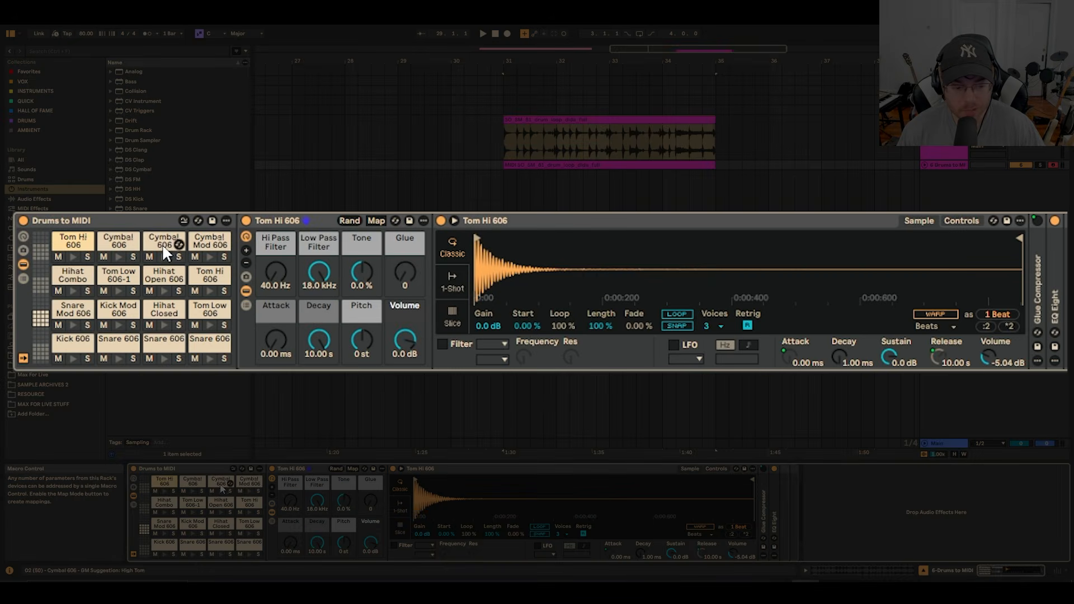
click(192, 483)
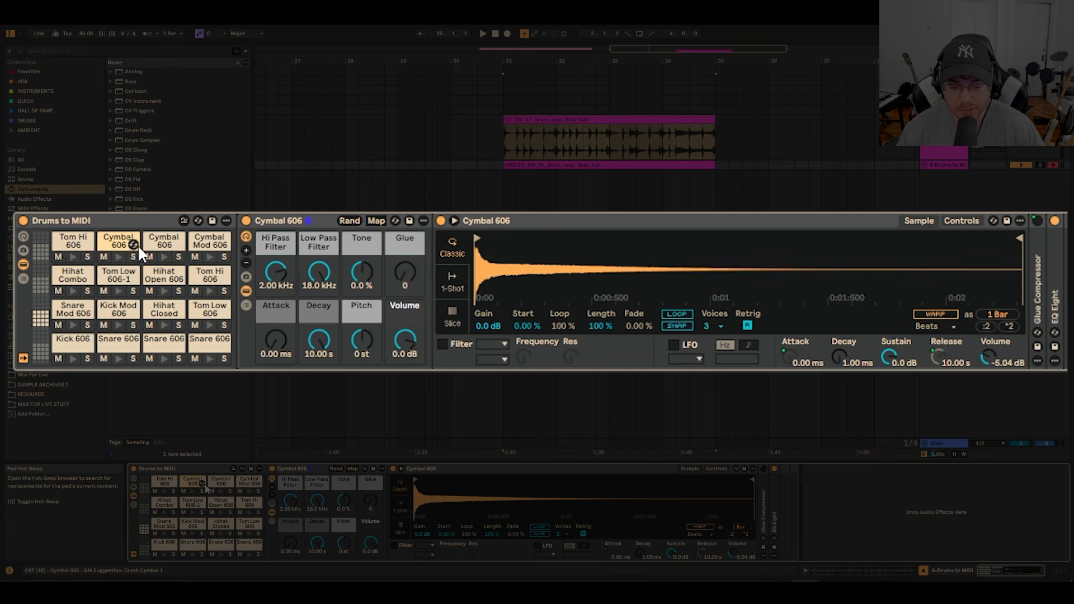
click(159, 245)
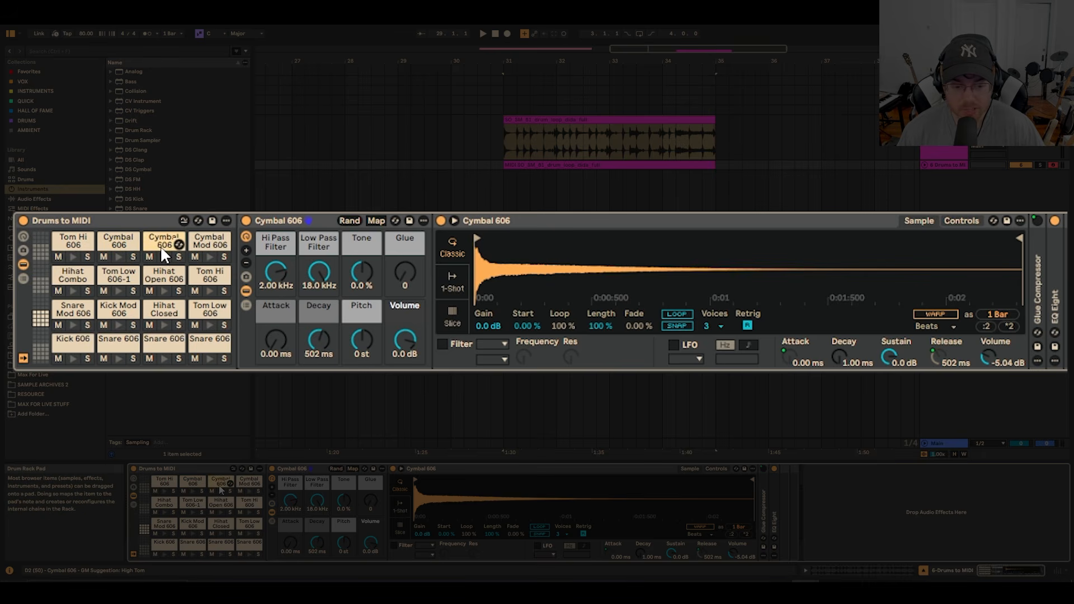
click(205, 244)
click(73, 275)
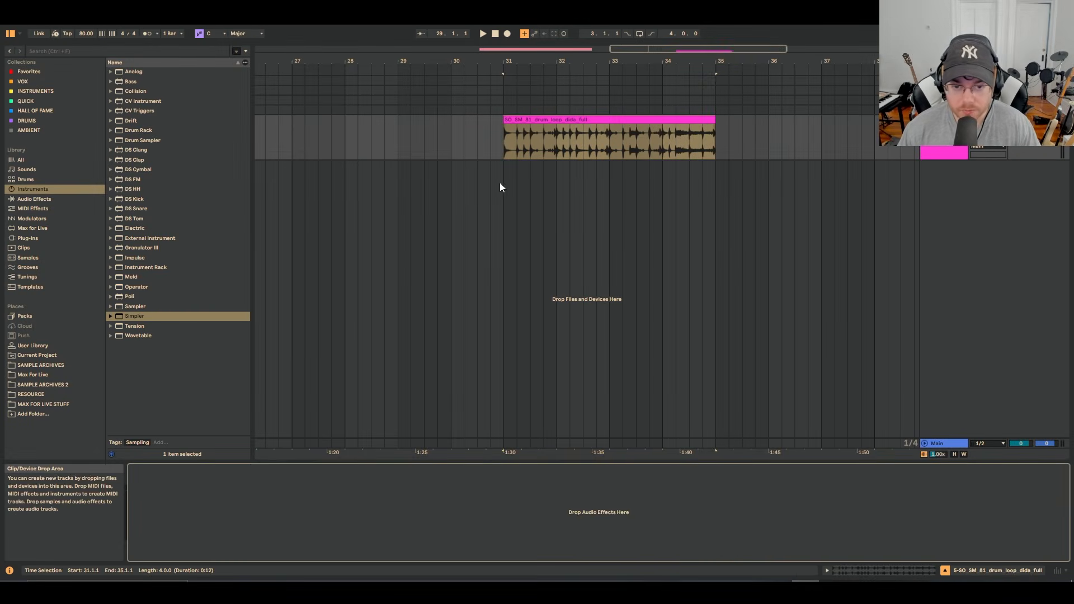
Slice the drum loop clip to a new MIDI track with one slice per 1/8 Note, the Default preset and warped timing preserved
right_click(584, 124)
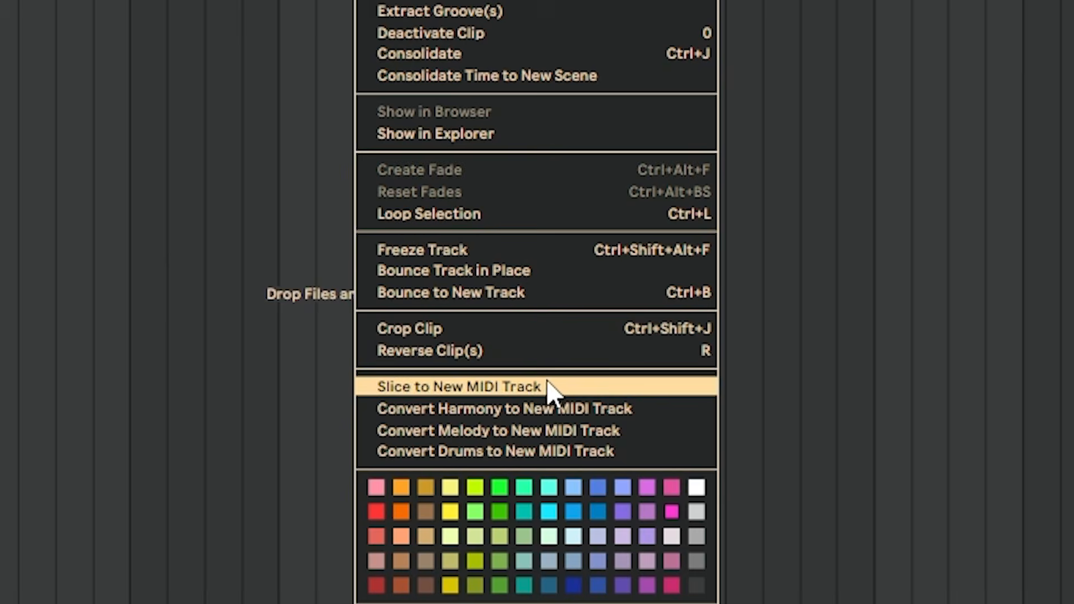
click(552, 386)
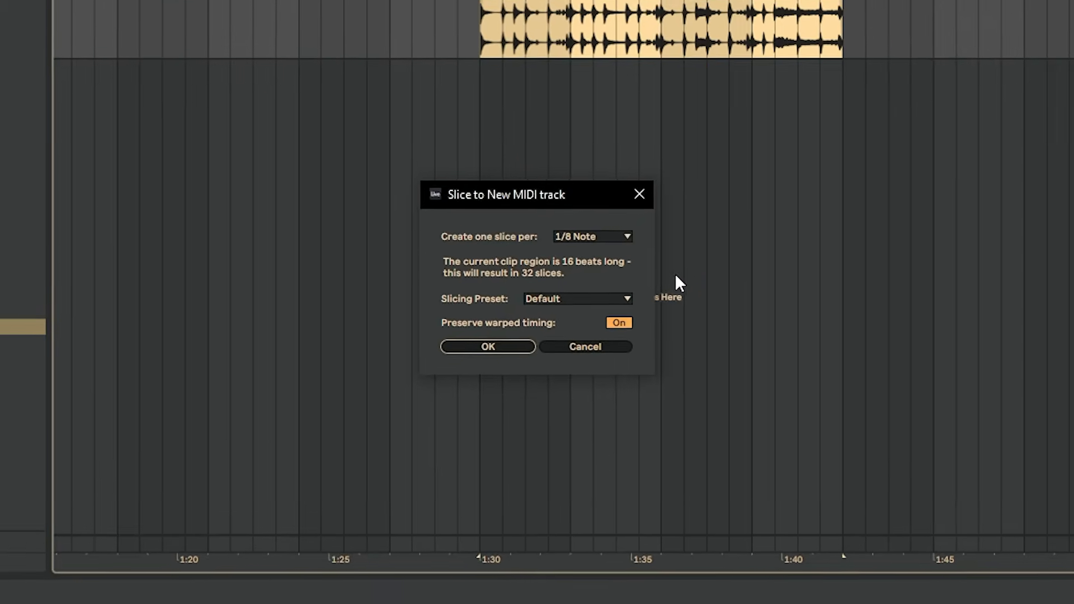
click(615, 243)
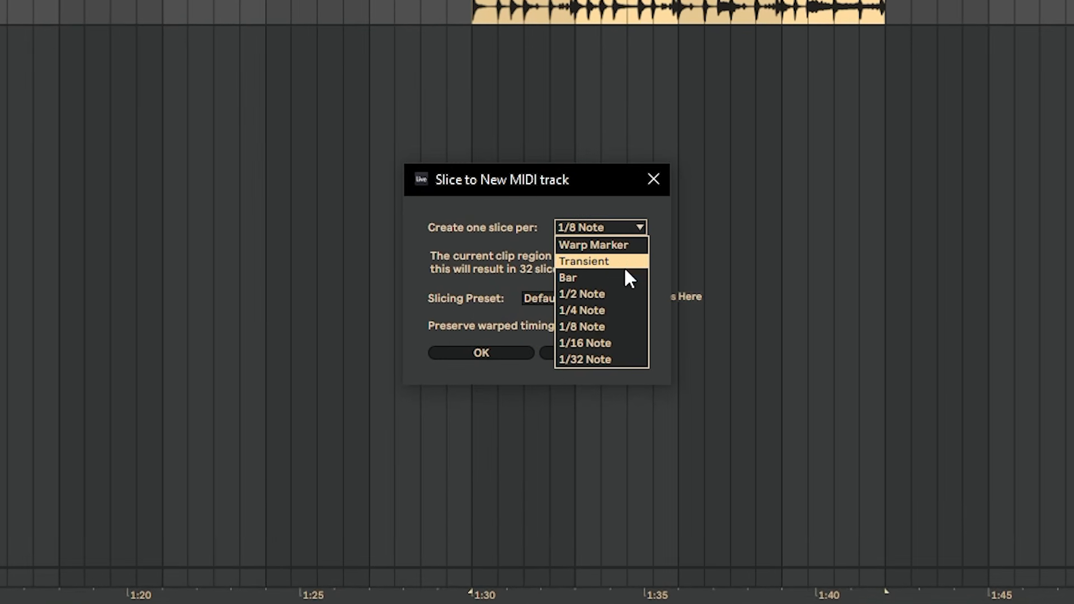
click(562, 325)
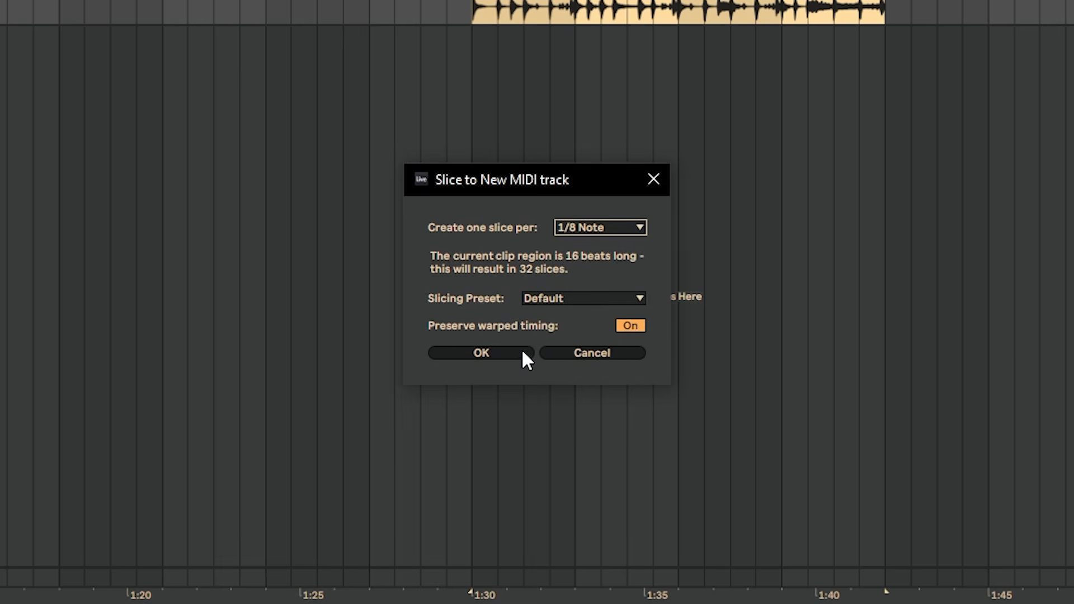
click(501, 350)
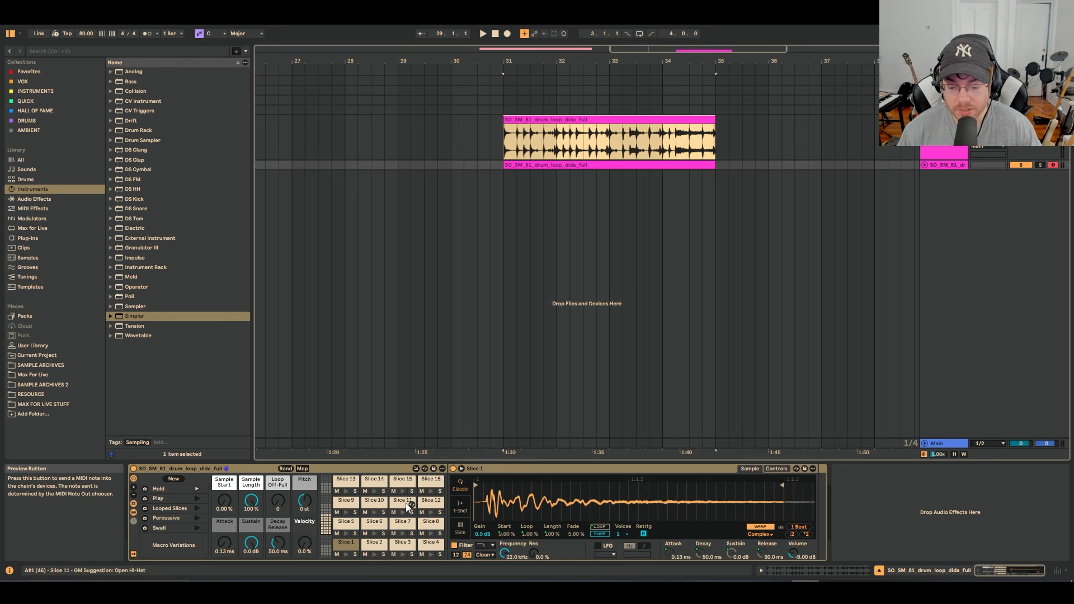
Delete the sliced drum rack and its MIDI track
click(241, 470)
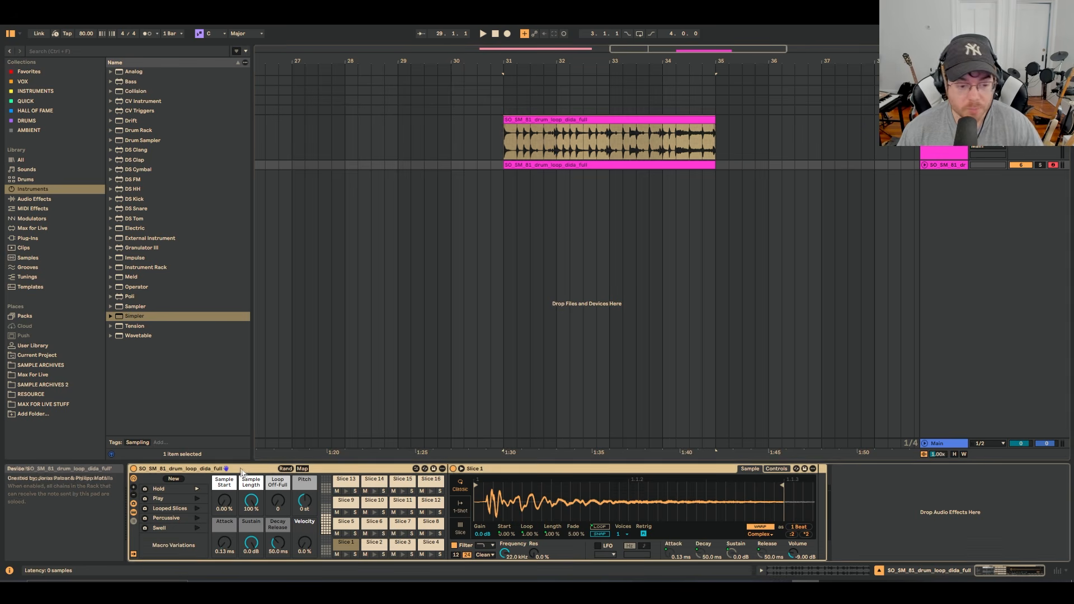
key(Delete)
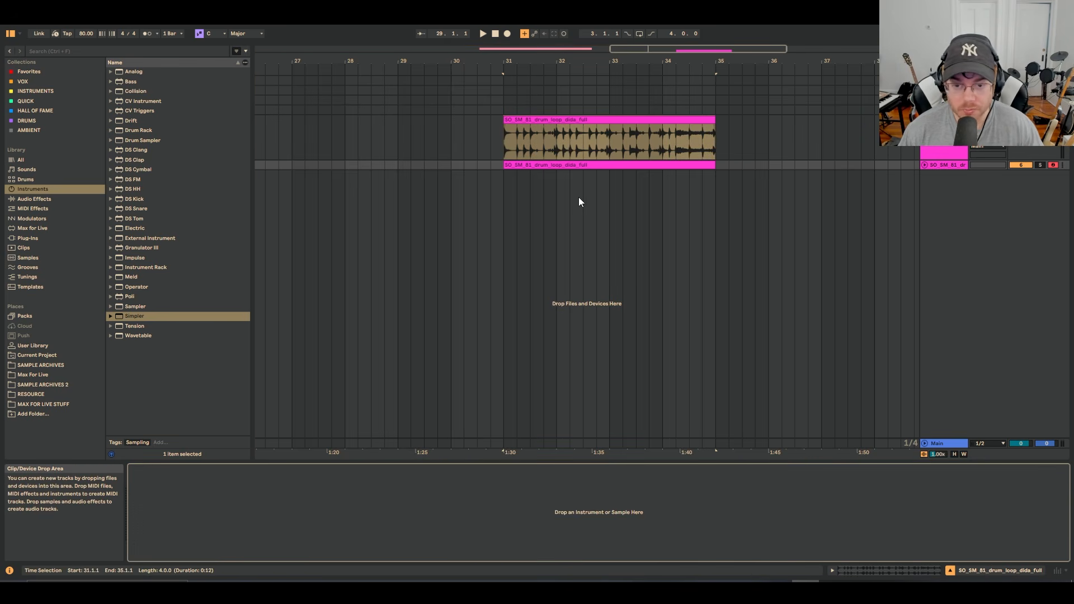
click(952, 167)
Fold the drum loop track in the arrangement and place the insert marker after the clip at 36.2.1
click(755, 148)
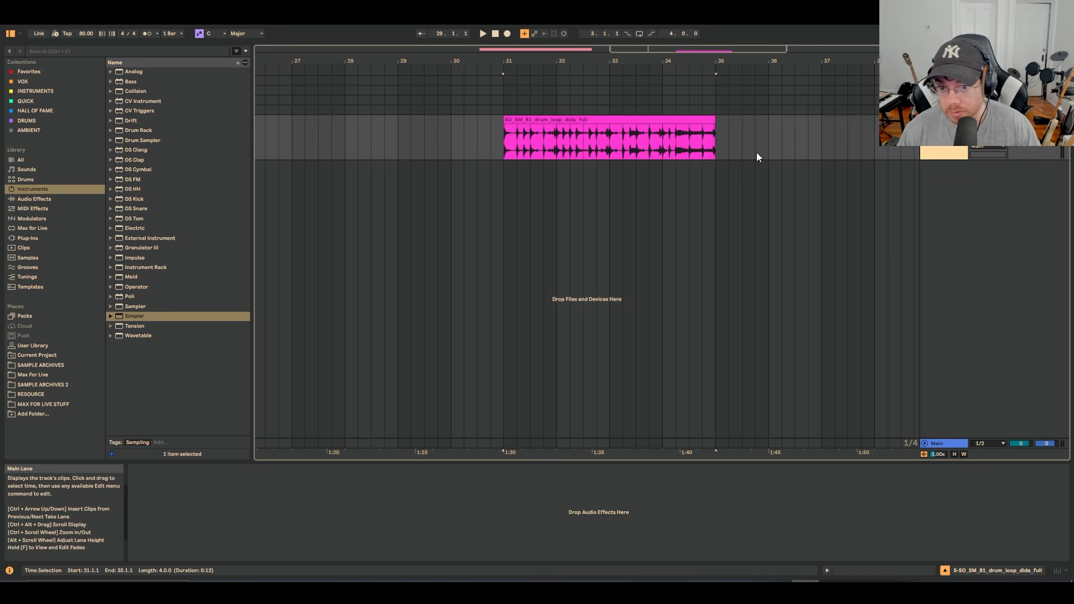
click(937, 151)
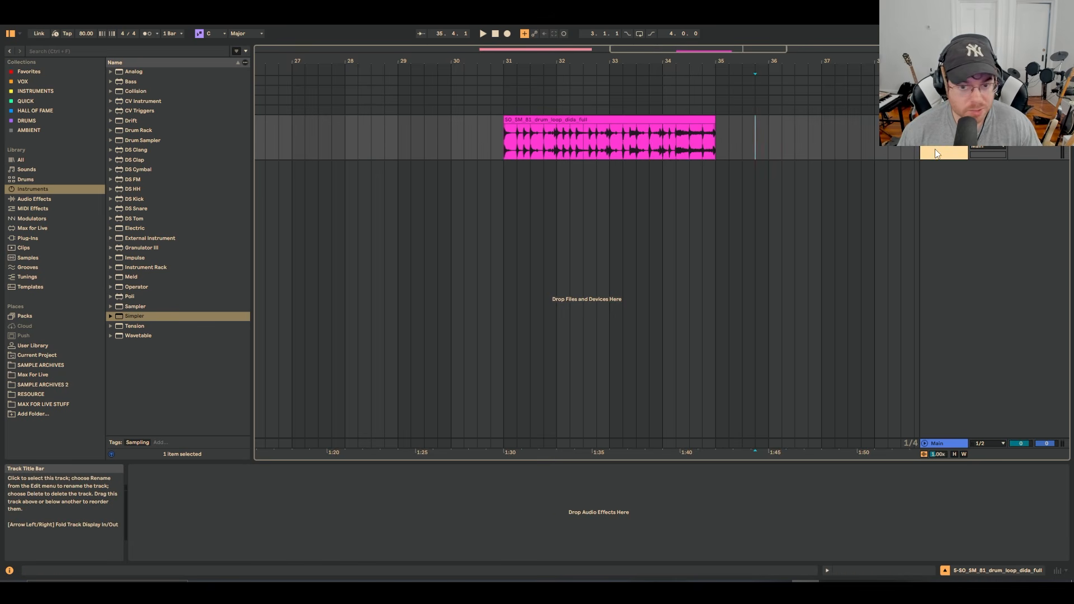
key(Left)
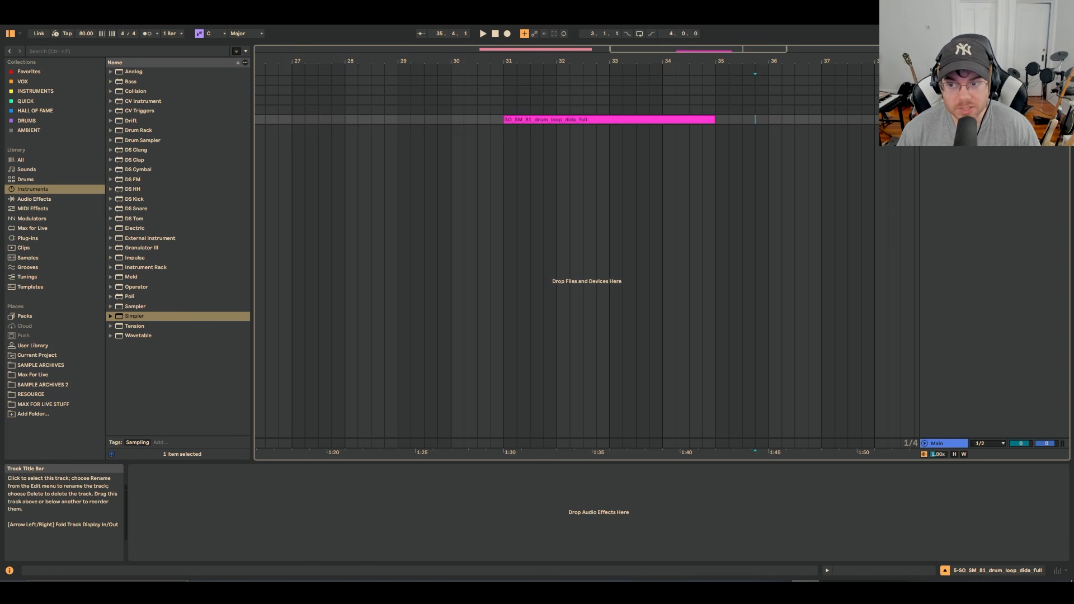
click(785, 120)
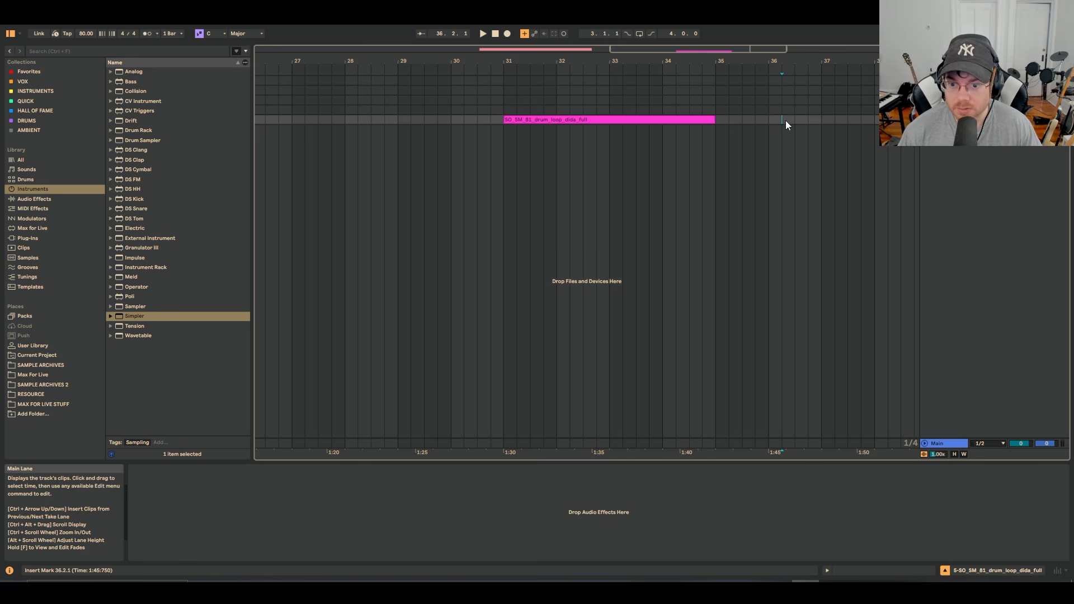
scroll(756, 192, right, 5)
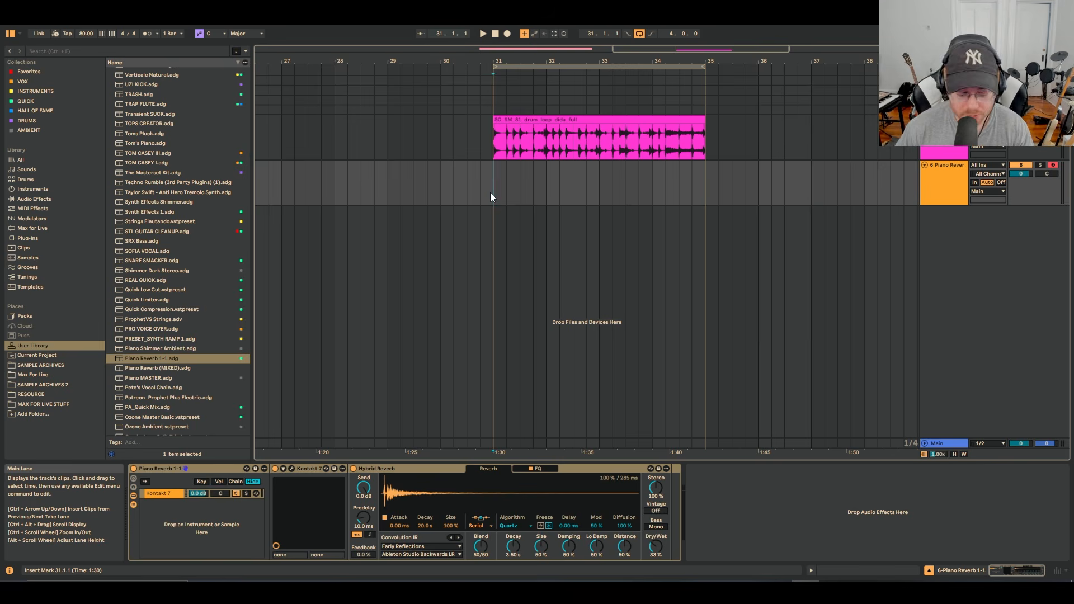
Record a four-bar piano part on the Piano Reverb track from bar 31 and open the clip's notes
key(F9)
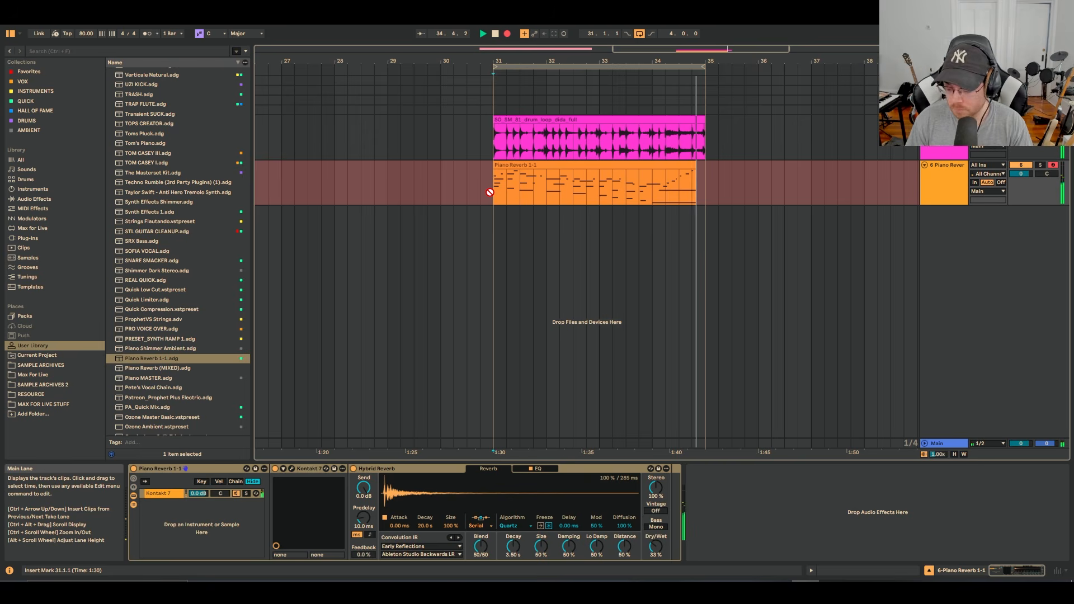
click(553, 163)
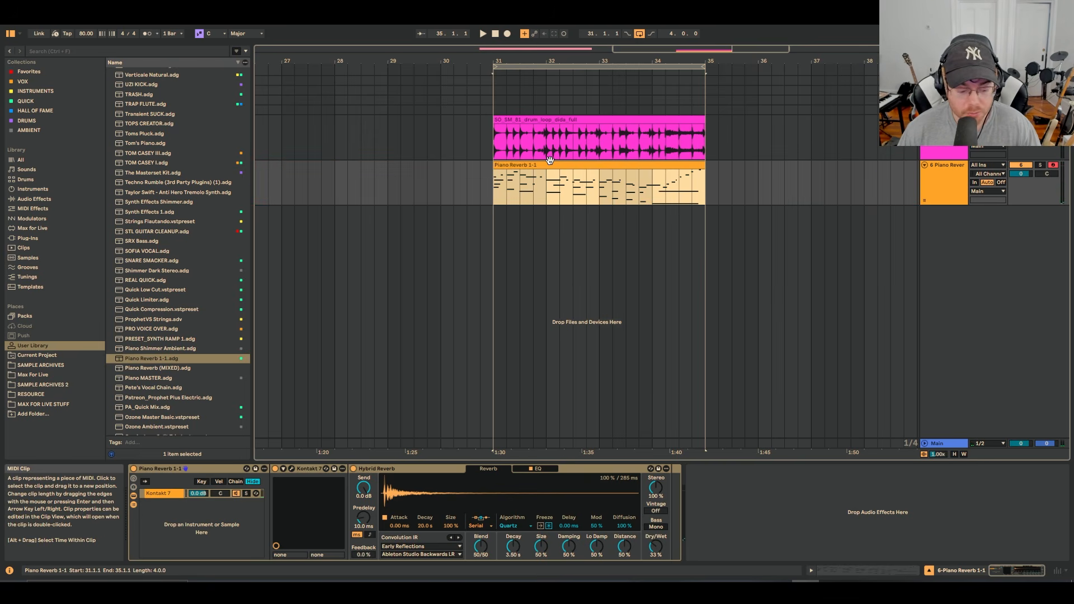
double_click(643, 162)
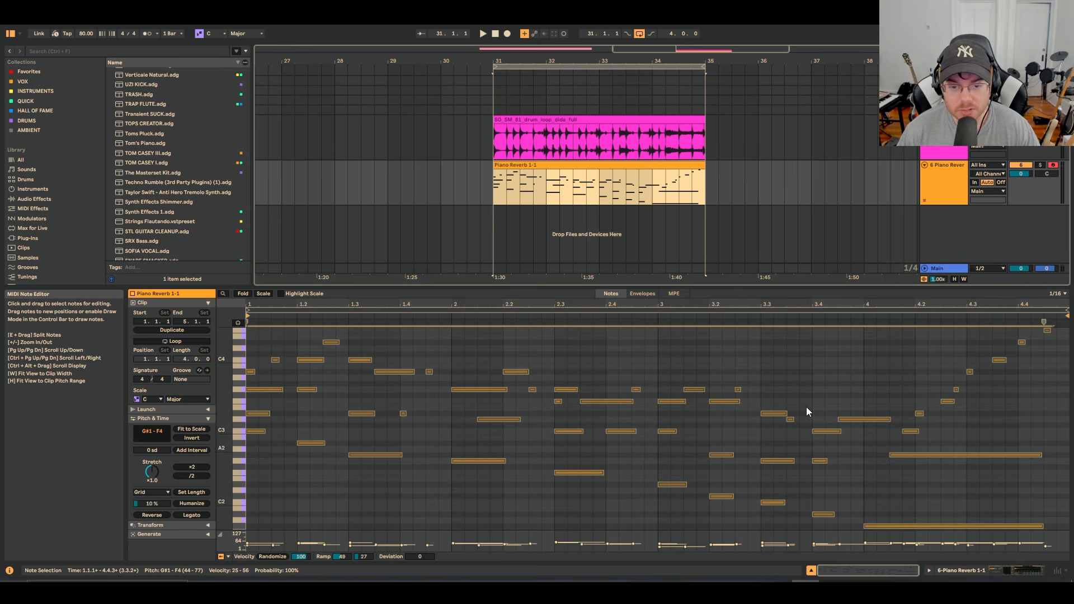
Return from the note editor and bounce the recorded piano MIDI clip to a new audio track
double_click(568, 166)
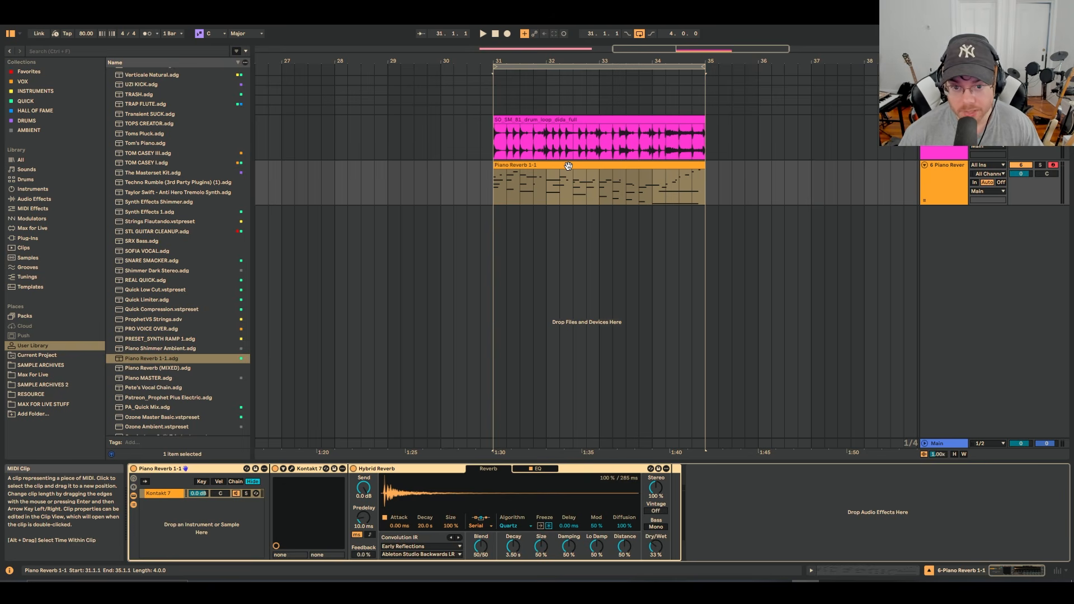
right_click(568, 167)
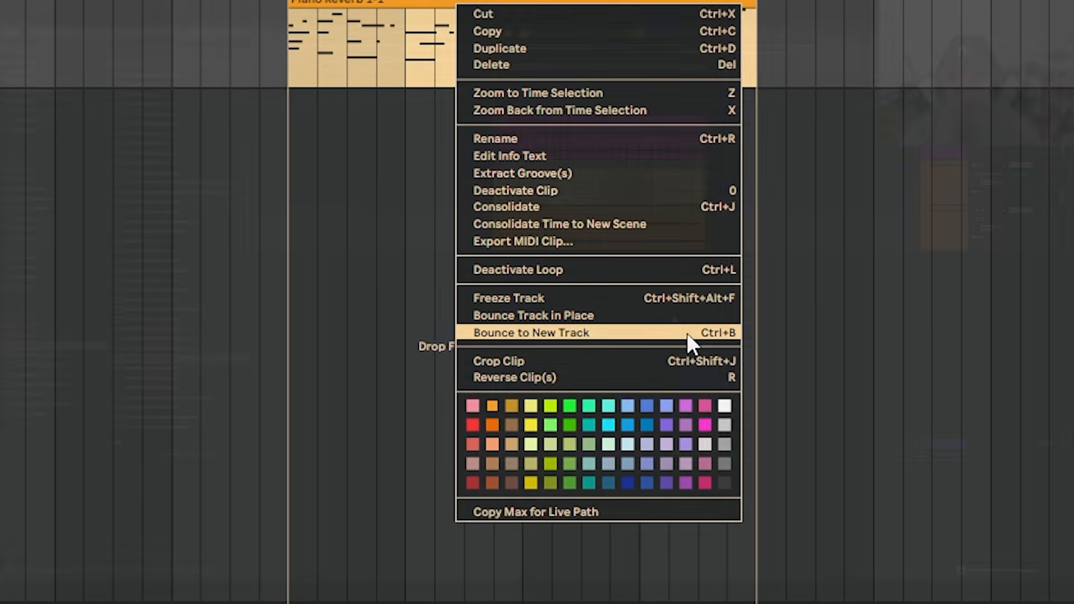
click(687, 334)
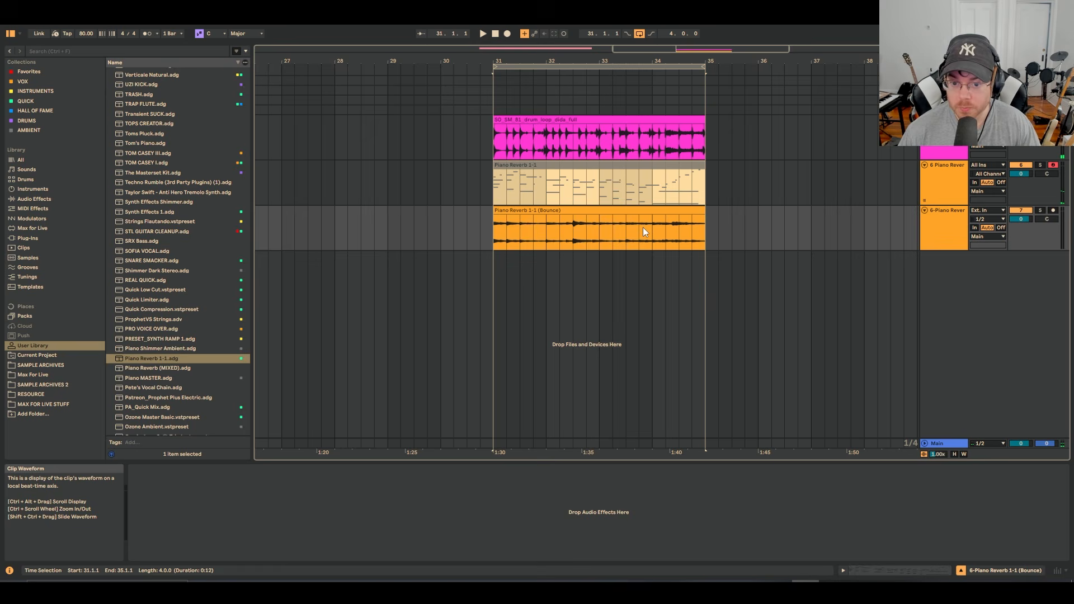
Slice the bounced piano clip to a new MIDI track at 1/8-note intervals with the Default slicing preset and warped timing preserved
click(644, 226)
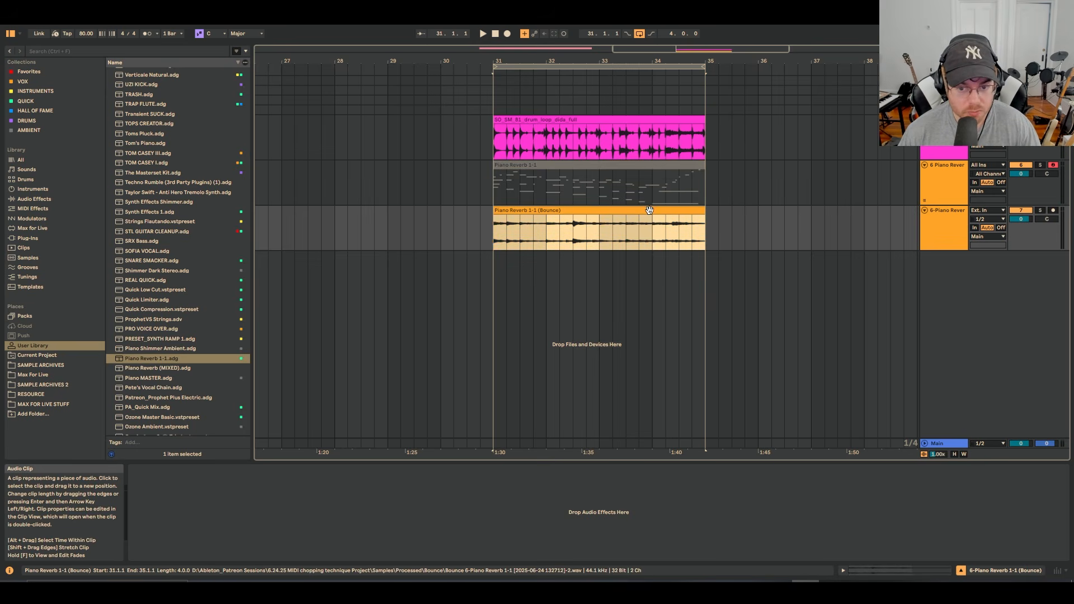
right_click(650, 214)
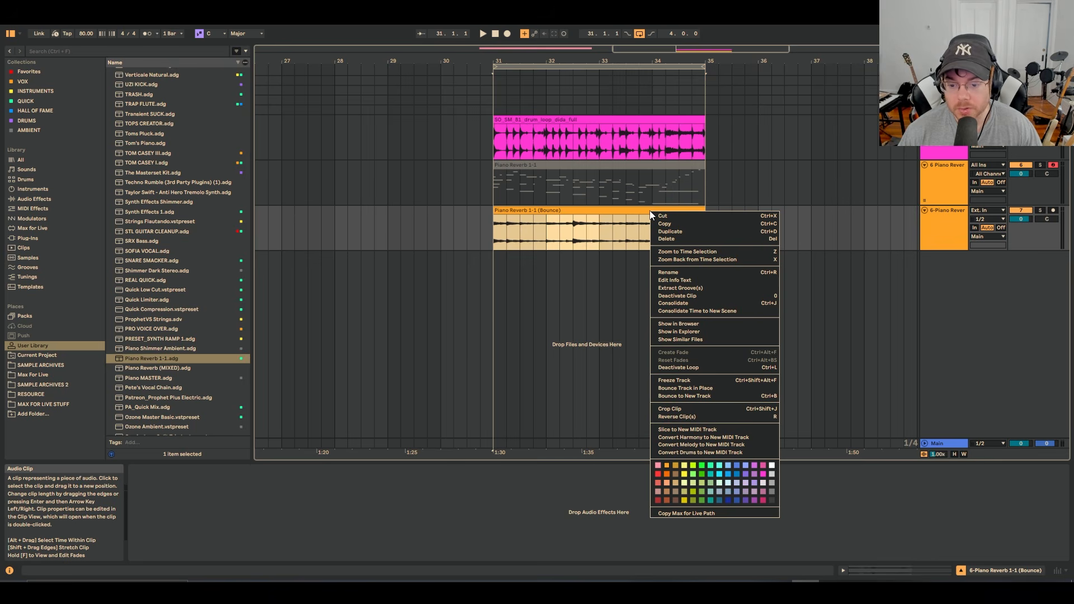
click(706, 430)
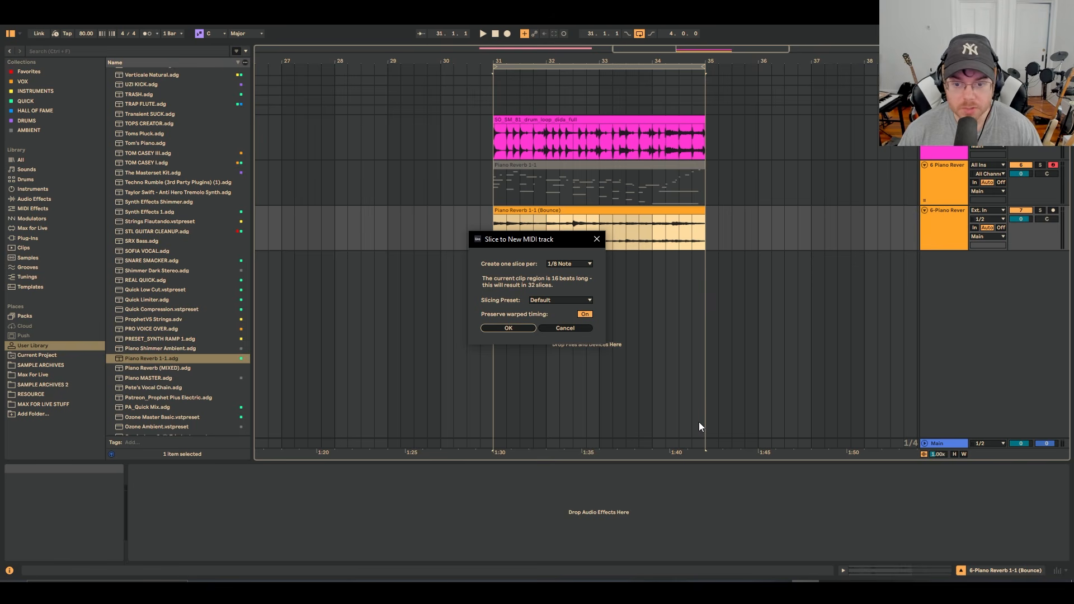
click(524, 329)
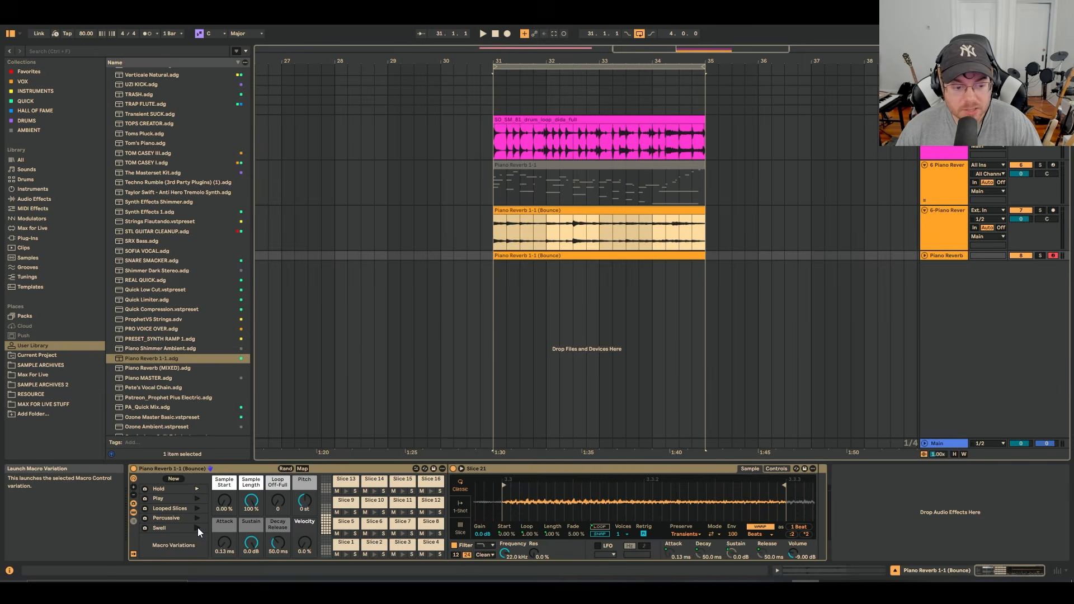
Try the sliced piano rack's Swell, Looped Slices and Percussive macro variations, then return to the Hold variation
click(197, 528)
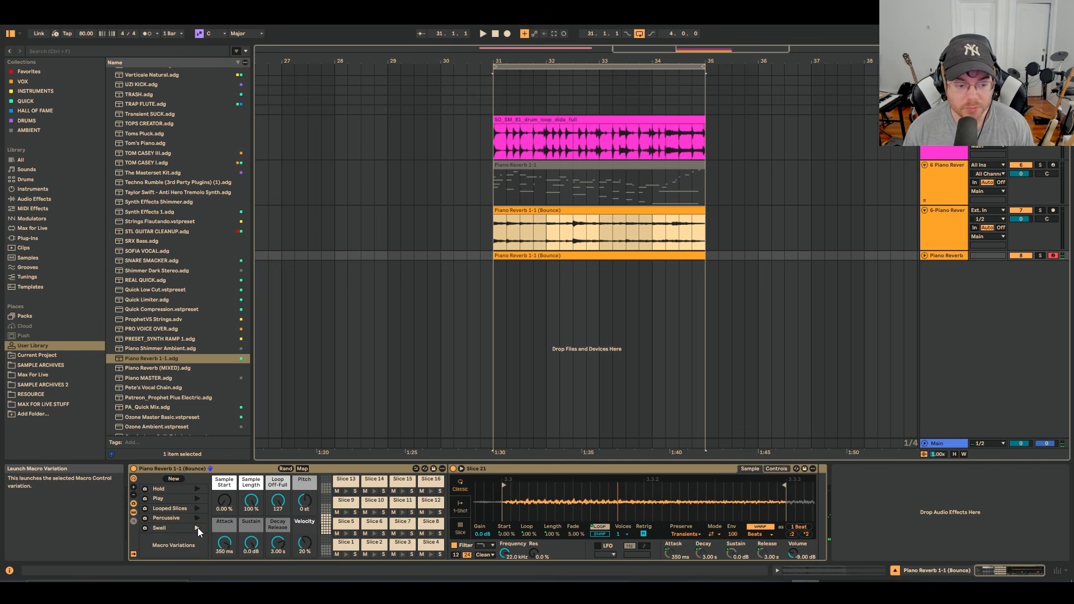
click(197, 508)
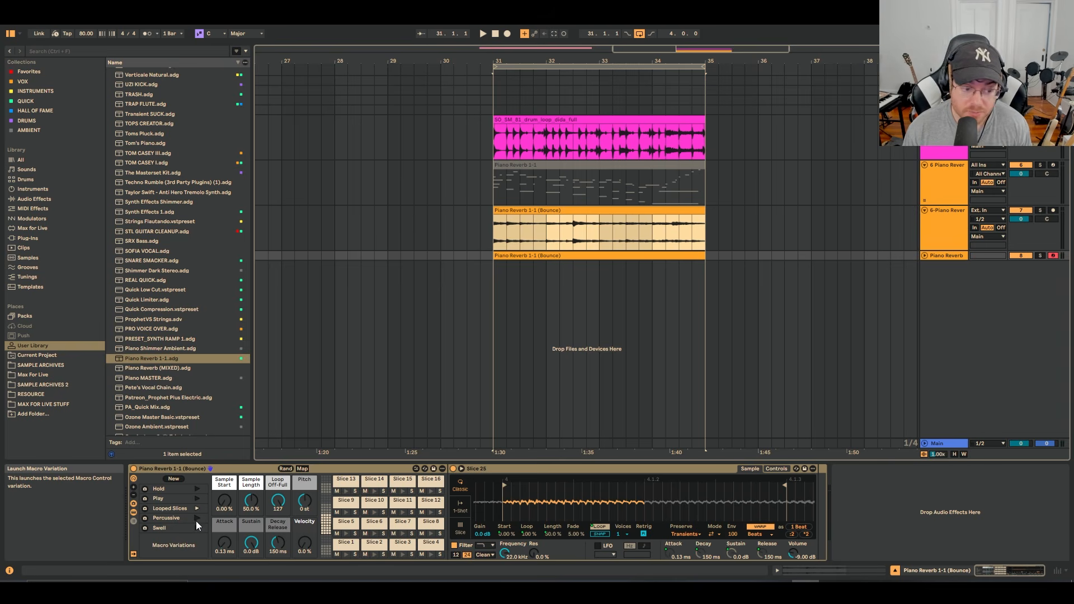
click(196, 519)
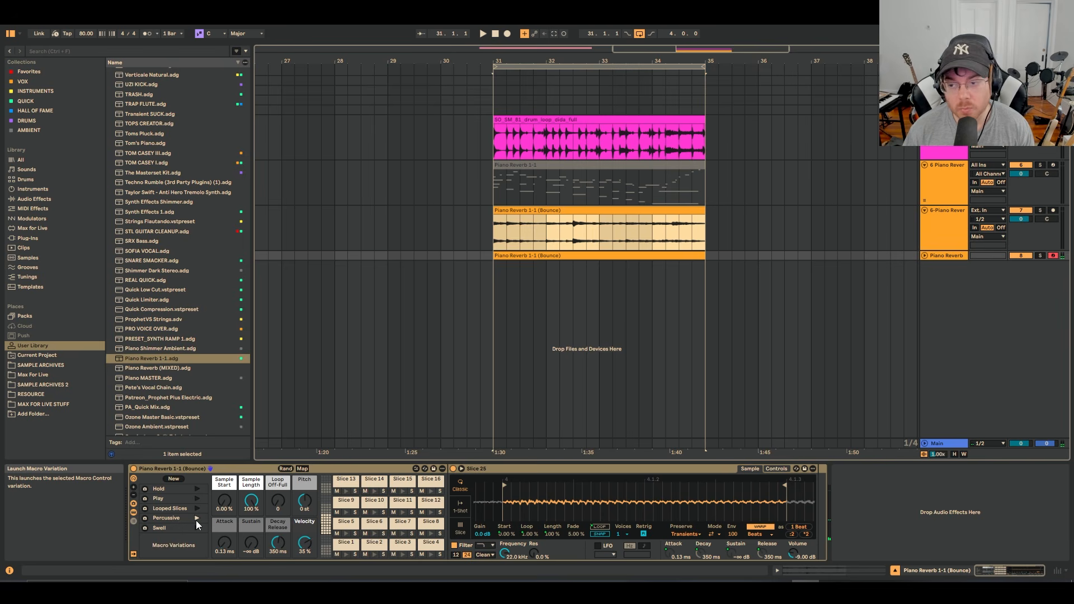
click(197, 488)
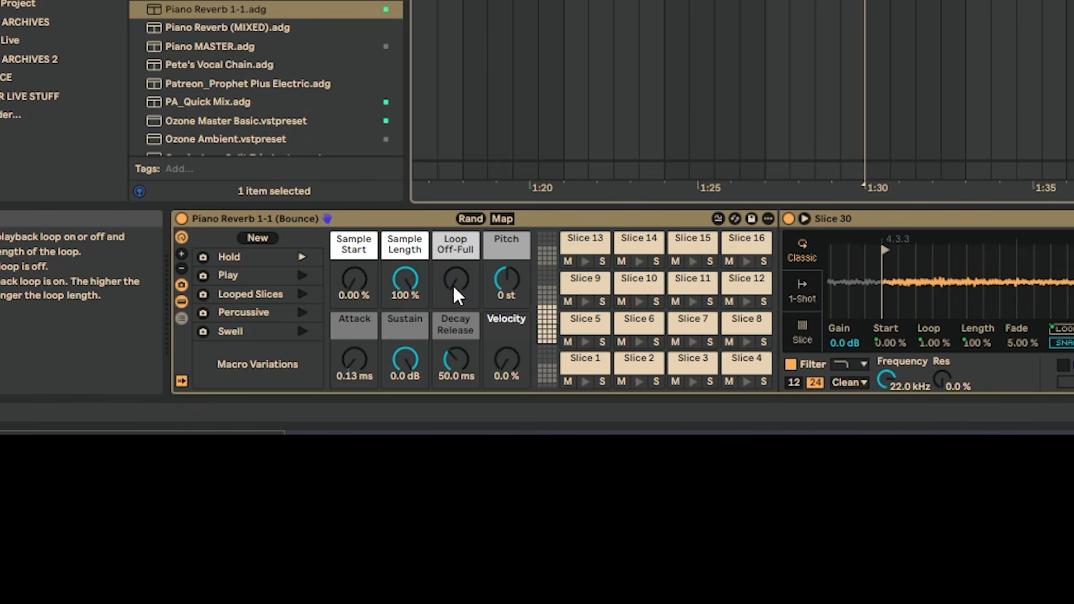
Sweep the sliced piano rack's Loop Off-Full macro repeatedly between 0 and 127, finishing at 0
drag(451, 284, 452, 244)
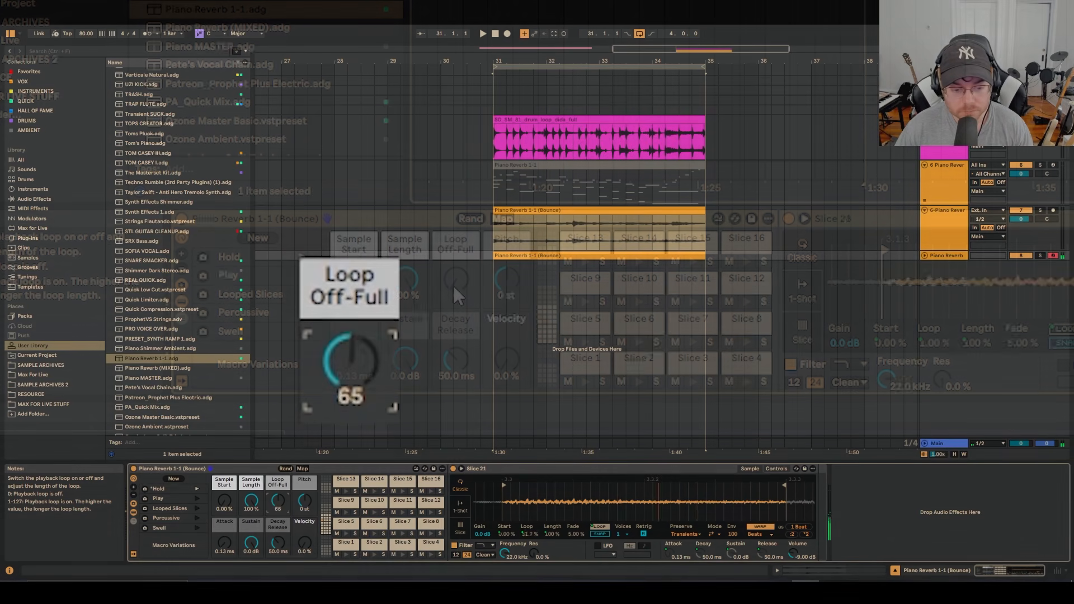
drag(277, 501, 278, 477)
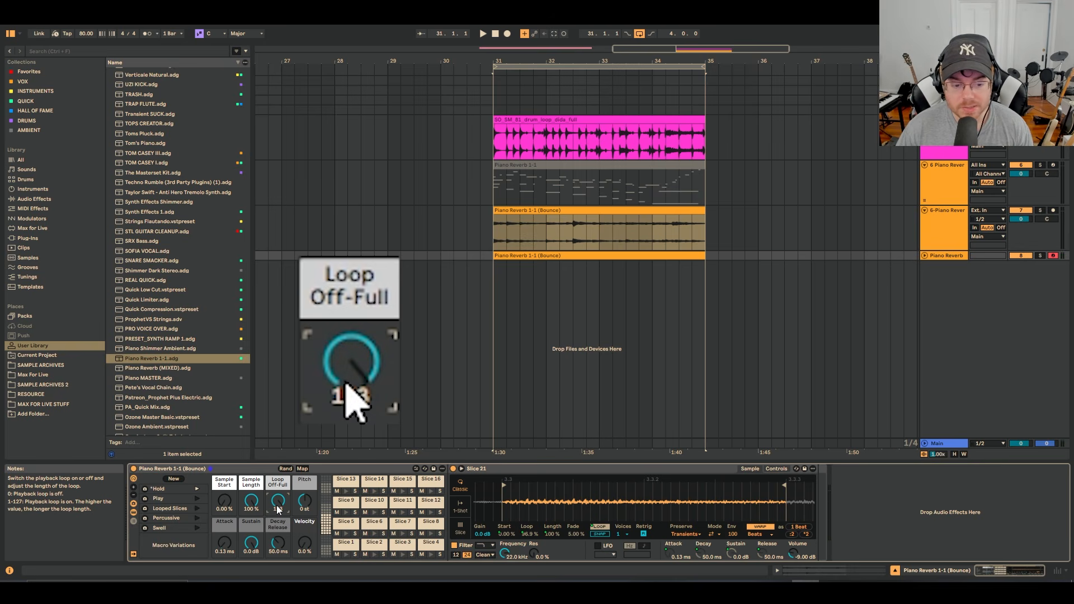
drag(277, 508, 279, 576)
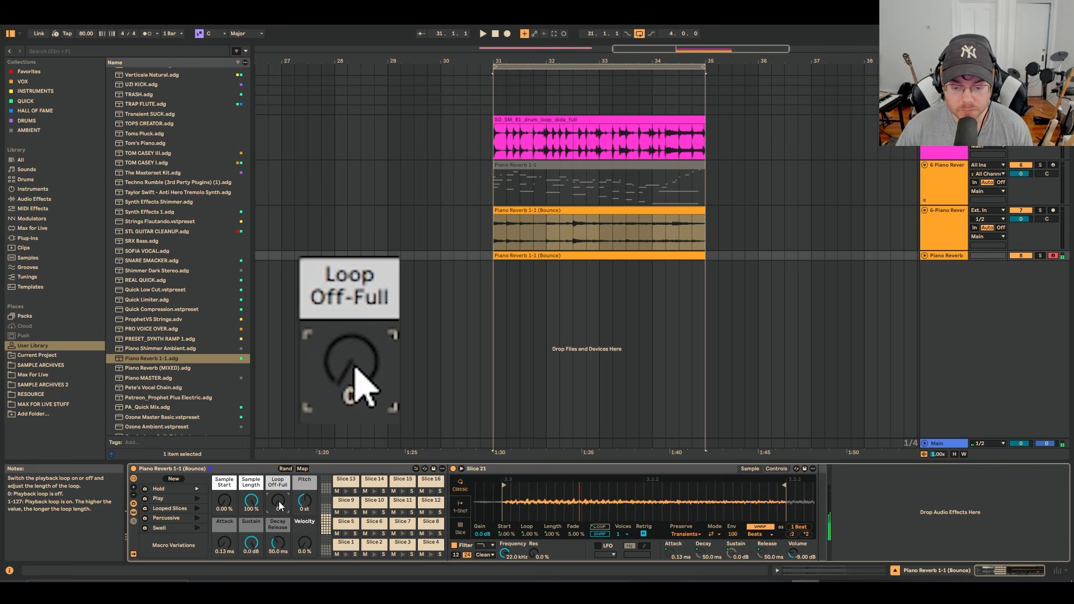
drag(279, 501, 279, 430)
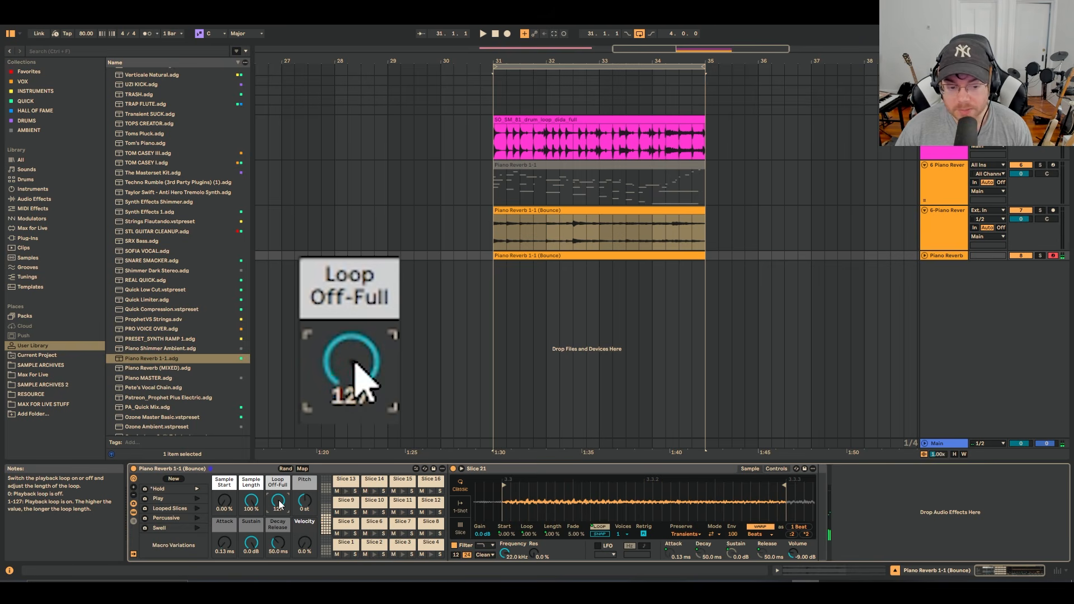
drag(279, 505, 279, 559)
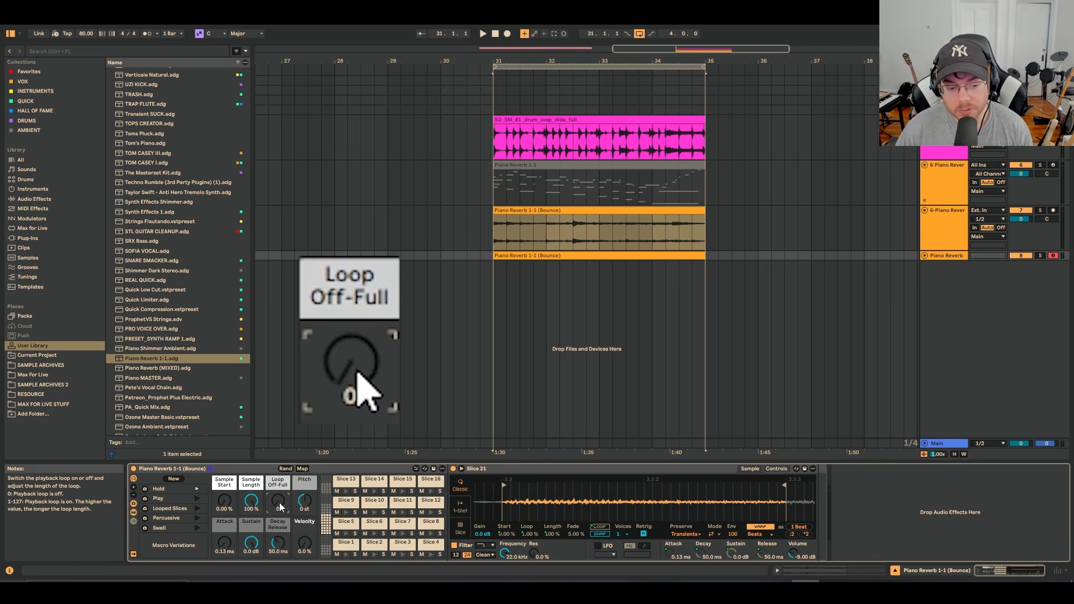
drag(280, 506, 279, 439)
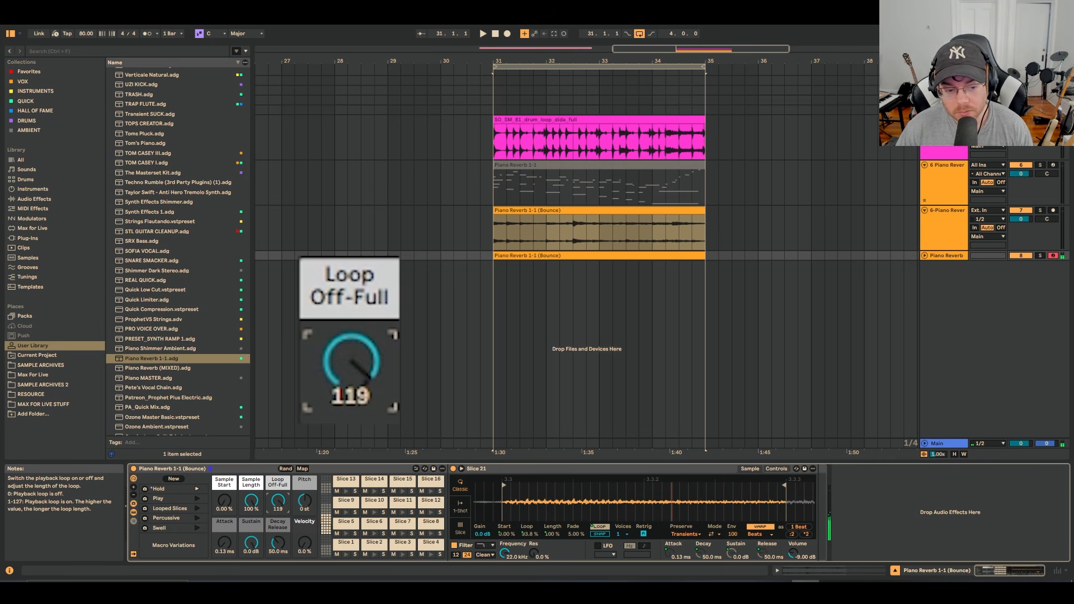
drag(277, 504, 277, 571)
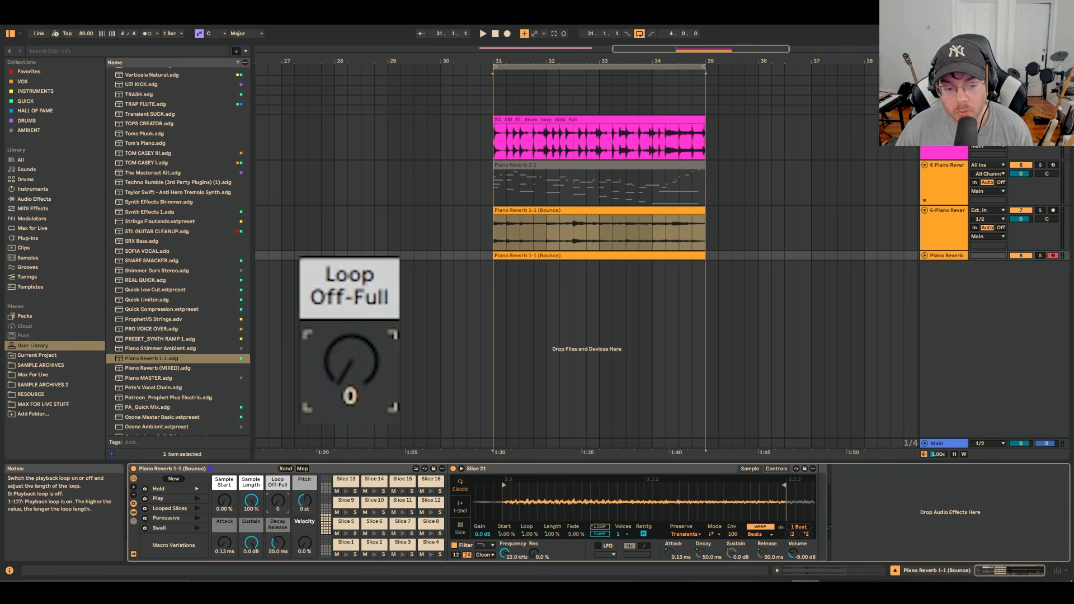
drag(277, 504, 276, 432)
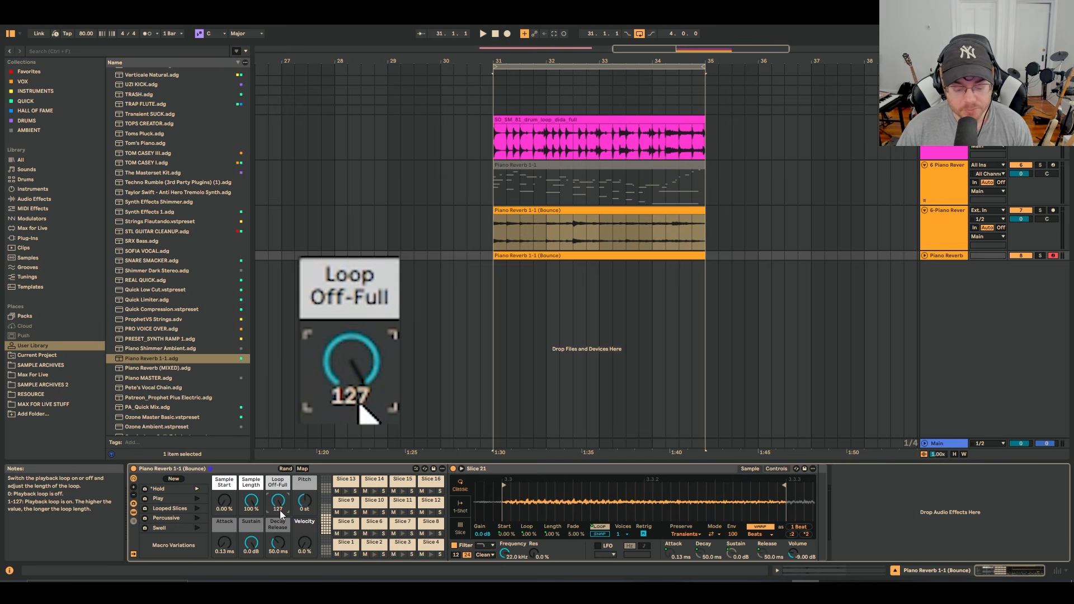
drag(280, 508, 280, 516)
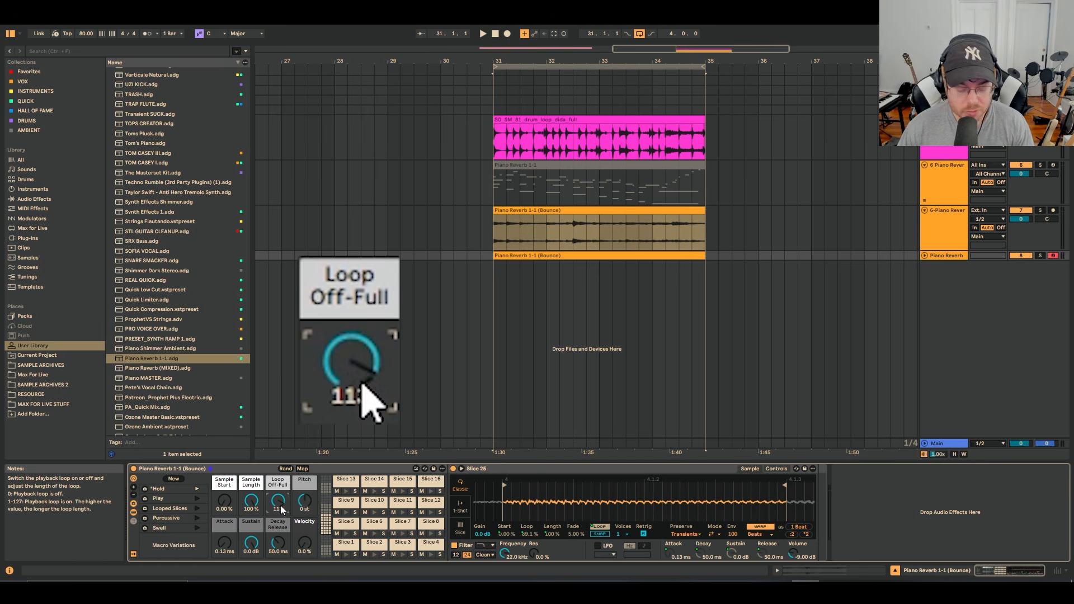
drag(280, 505, 280, 568)
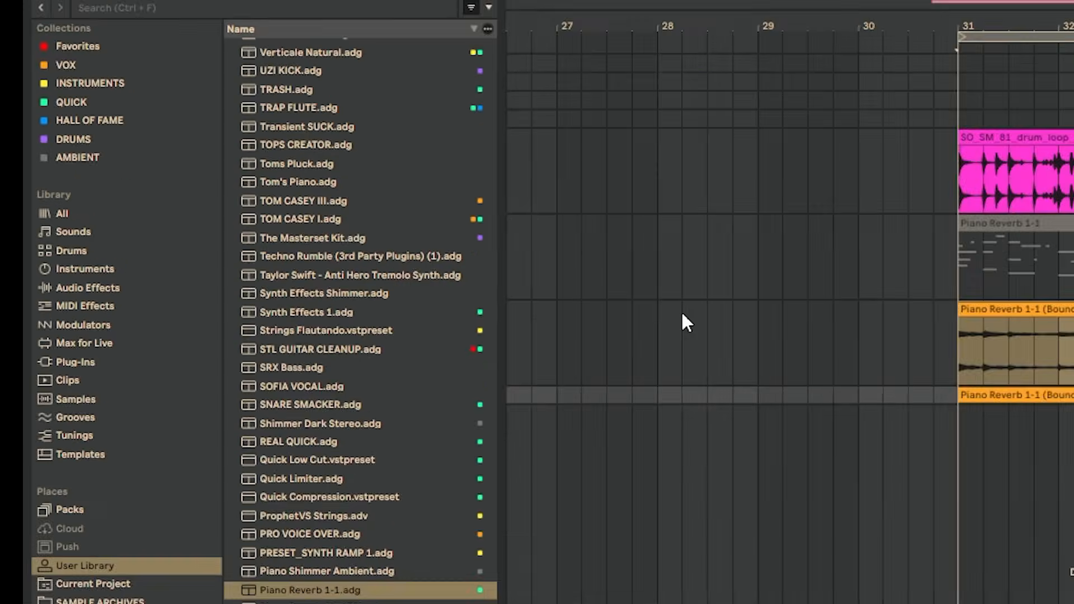
Add an Envelope MIDI modulator before the sliced piano rack and map it to the Loop Off-Full macro
click(135, 328)
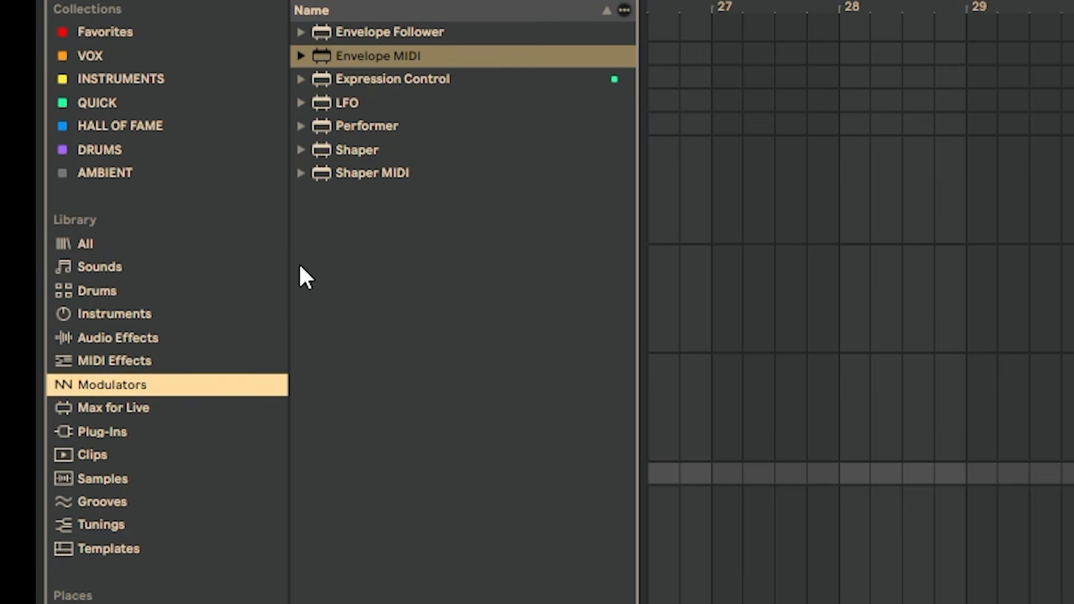
click(412, 58)
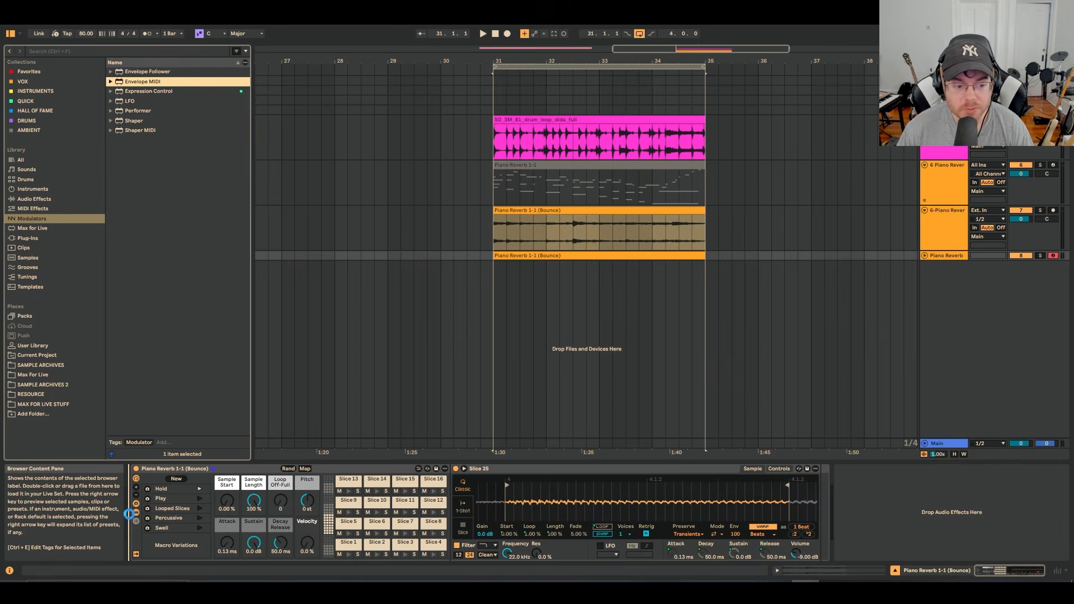
drag(129, 514, 130, 512)
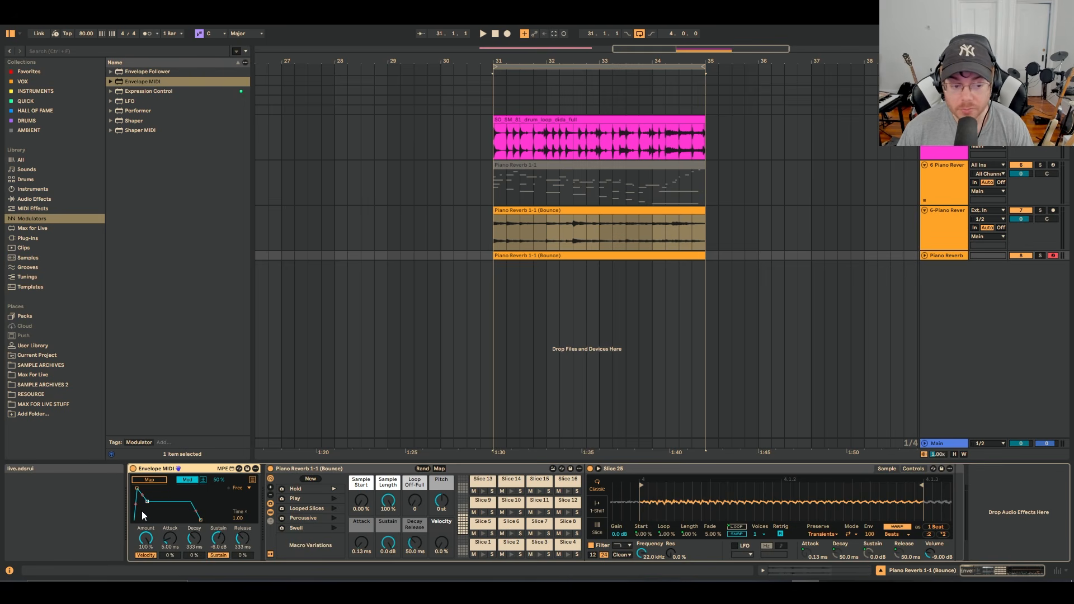
click(159, 480)
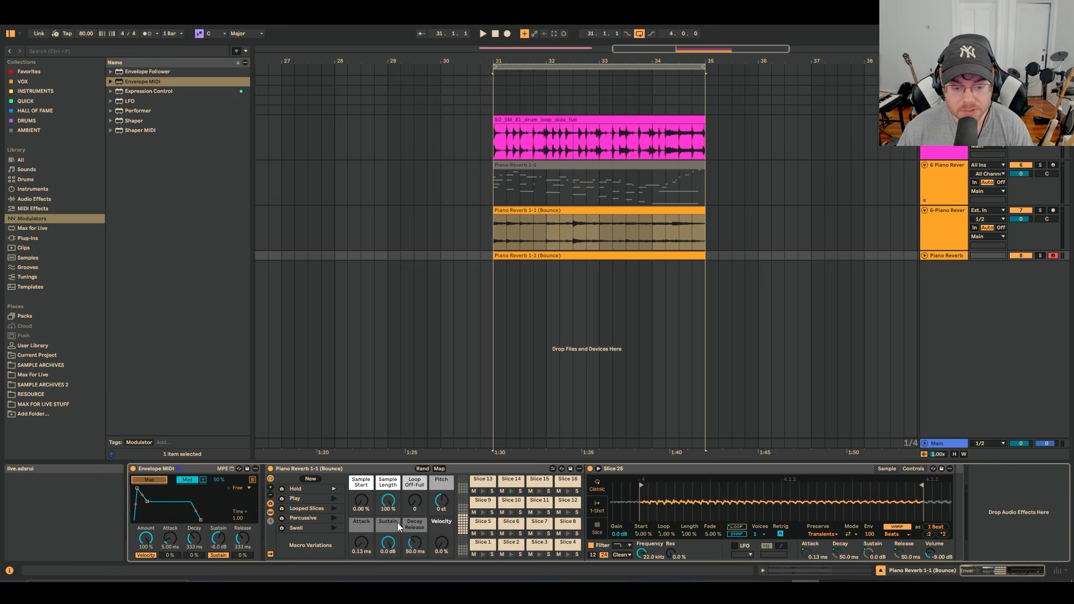
click(415, 505)
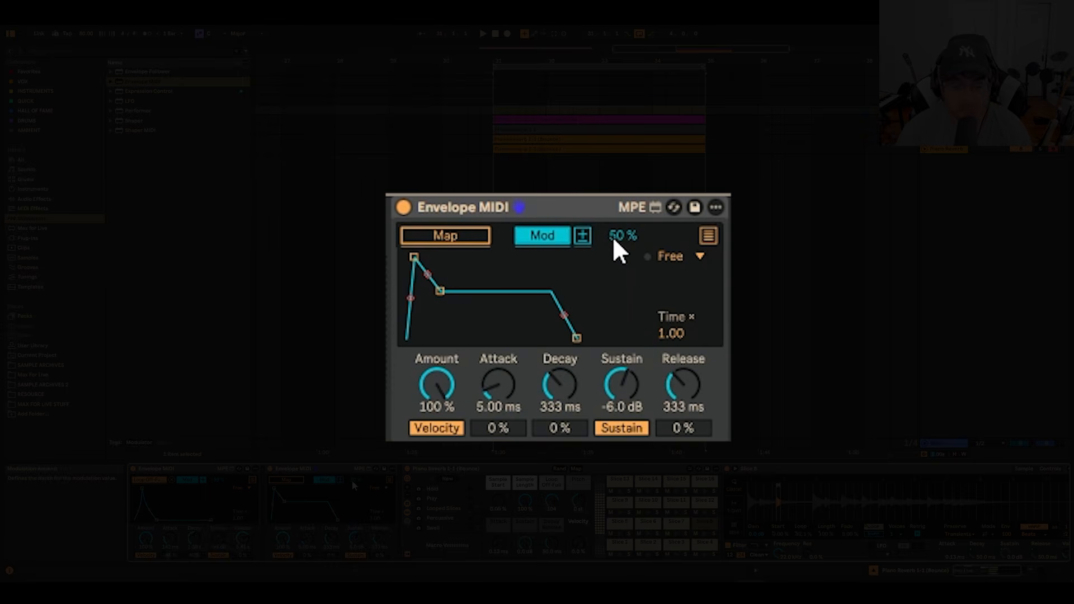
Set Envelope MIDI modulation to -56%, attack 142 ms, decay 1.38 s, sustain -inf dB, release 5.53 s, attack slope about -44%, and adjust the decay slope
drag(613, 240, 614, 277)
mouse_move(495, 384)
mouse_down()
mouse_move(495, 355)
mouse_move(494, 367)
mouse_up()
drag(559, 386, 560, 358)
drag(621, 374, 674, 358)
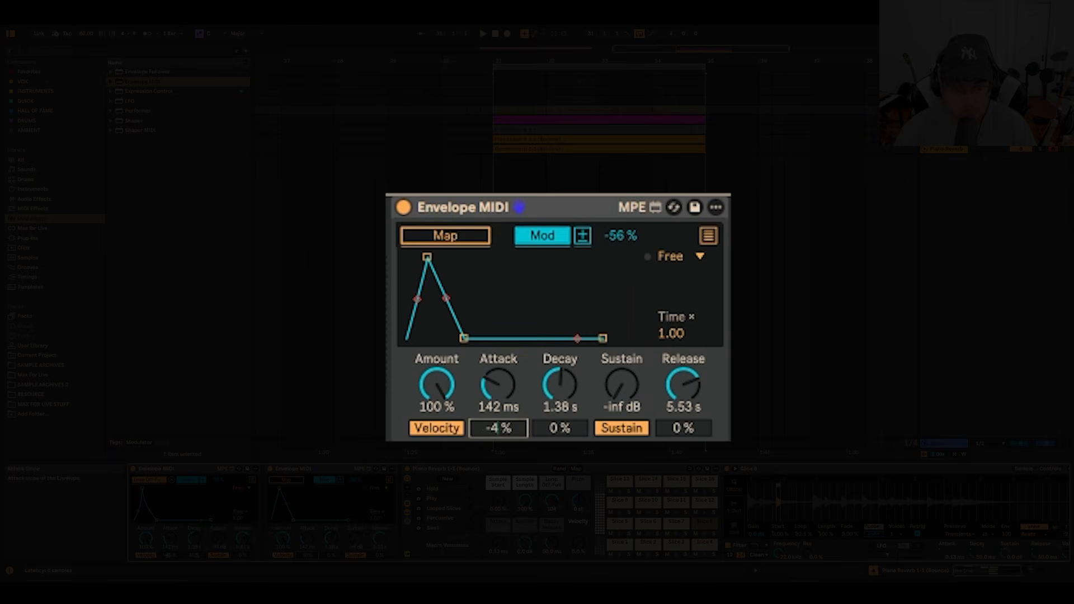
drag(496, 428, 497, 429)
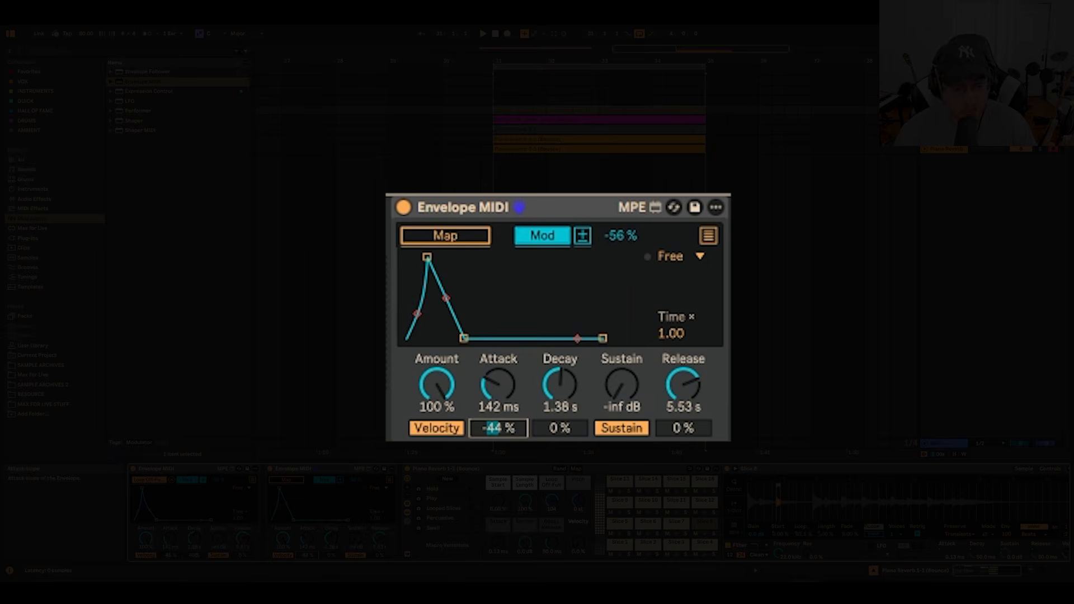
drag(569, 430, 569, 410)
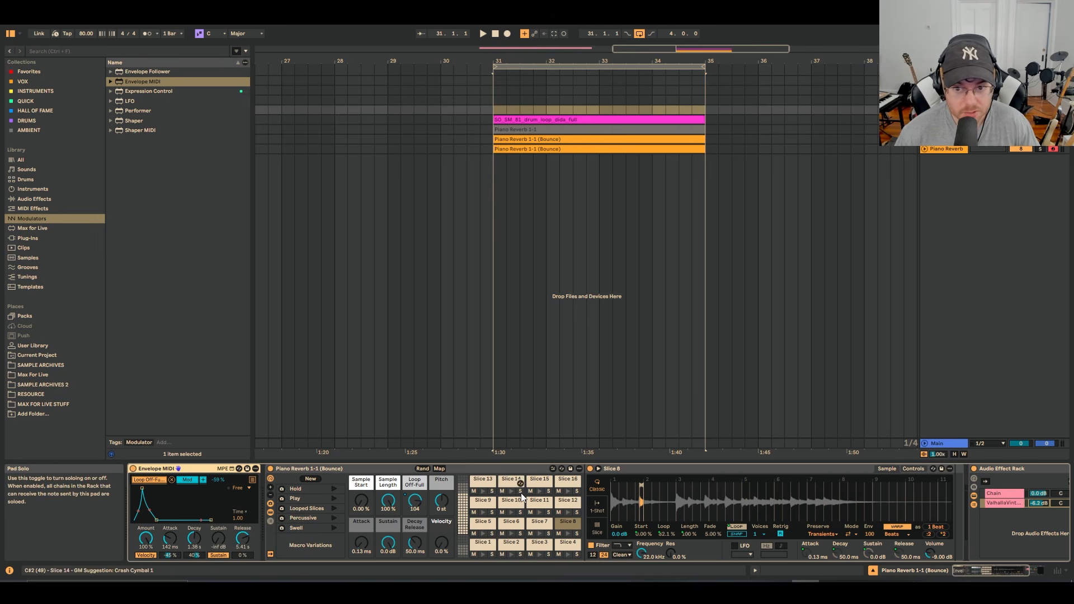
Arm the pink sliced piano track for recording and switch off its Audio Effect Rack
click(1053, 110)
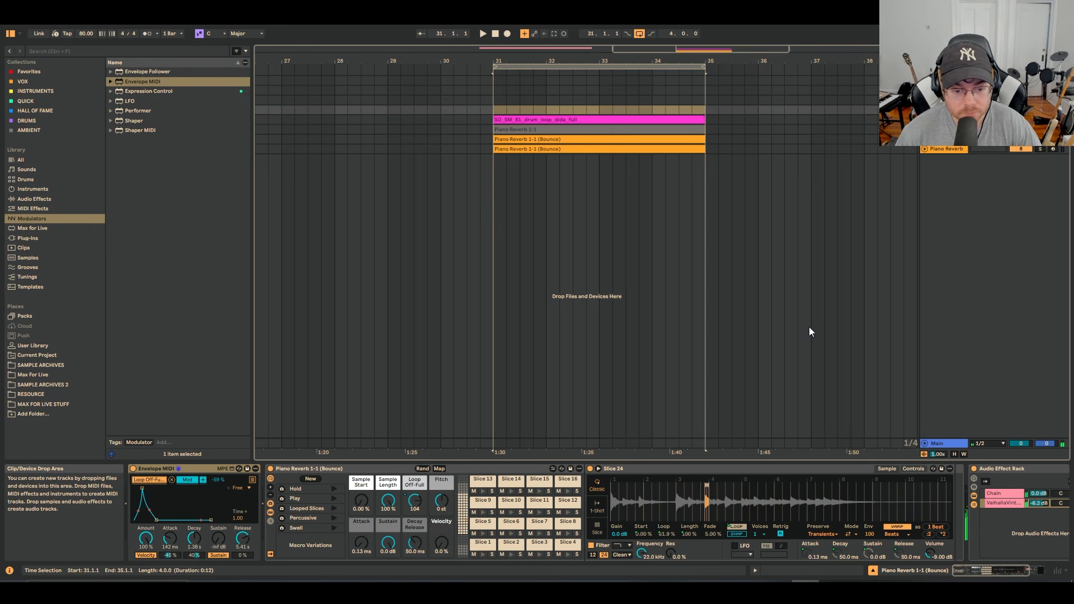
click(974, 468)
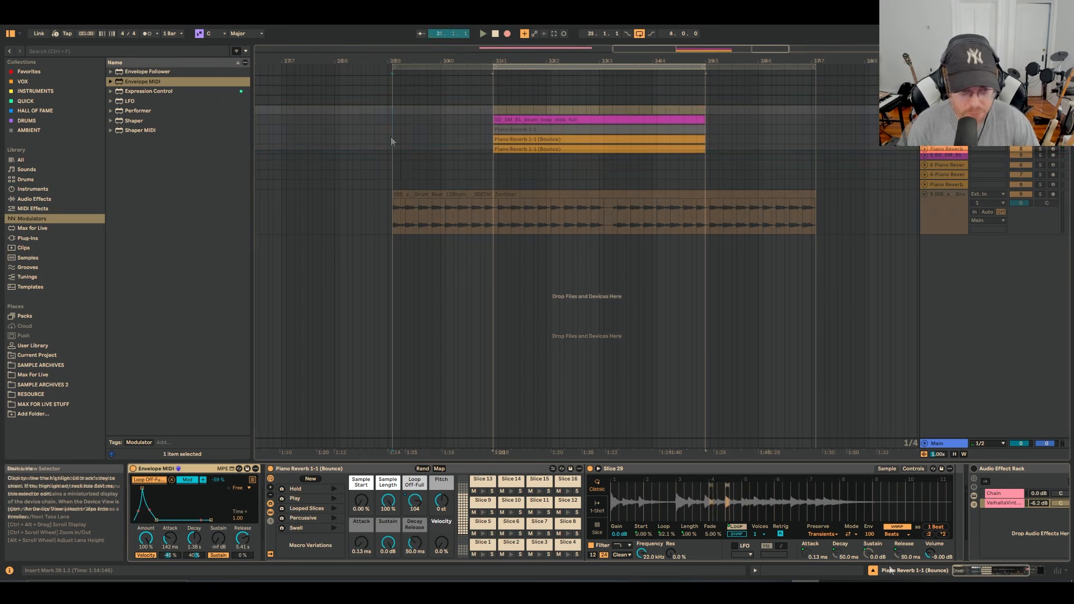
Record a four-bar sliced piano performance from bar 39 over the drum beat and set the arrangement loop to the recorded clip
key(F9)
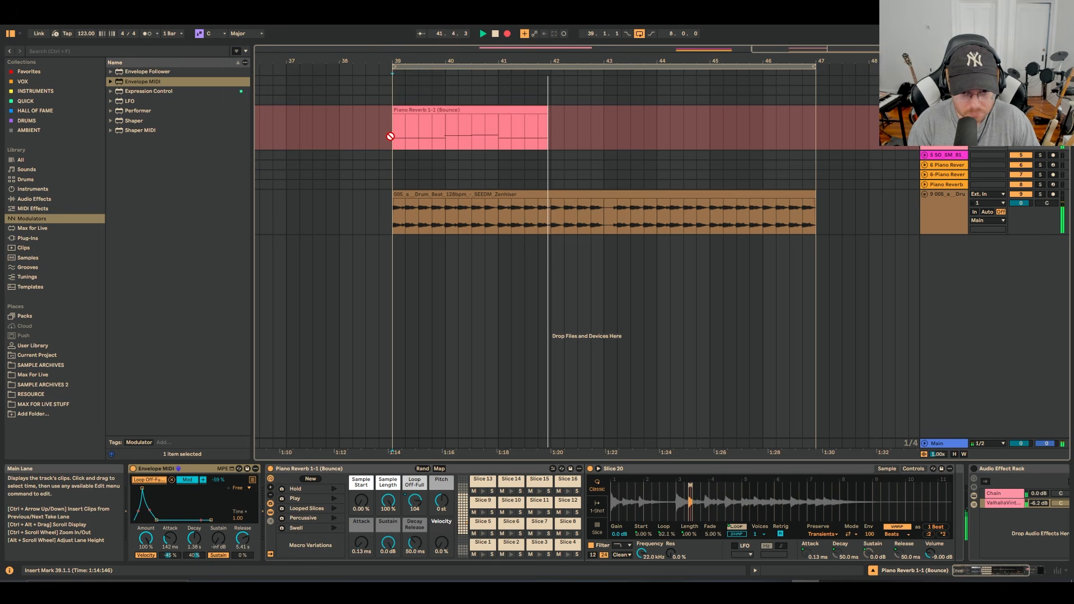
key(space)
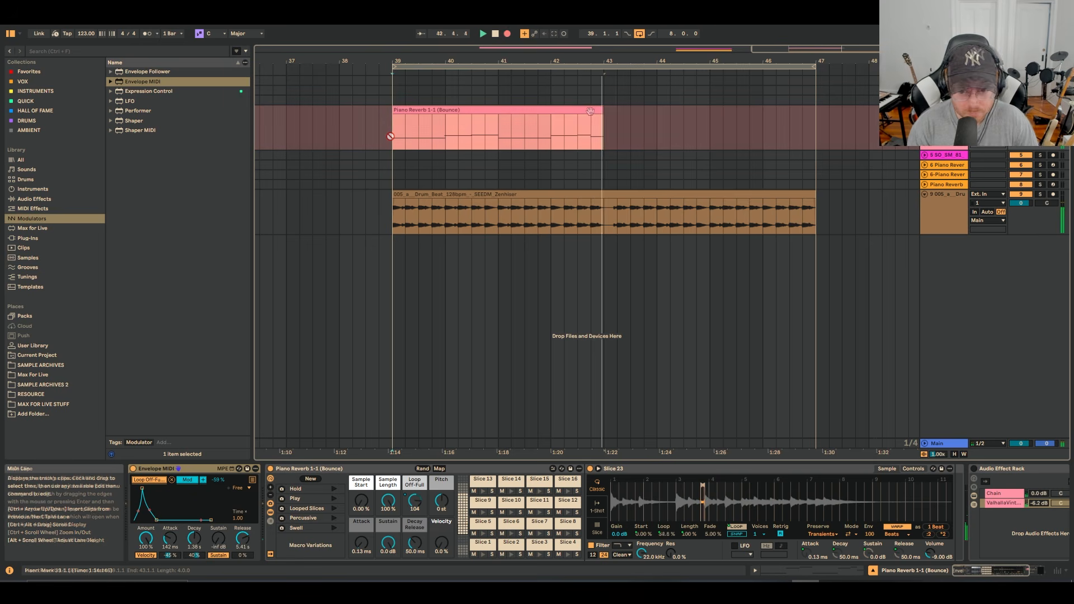
key(ctrl+l)
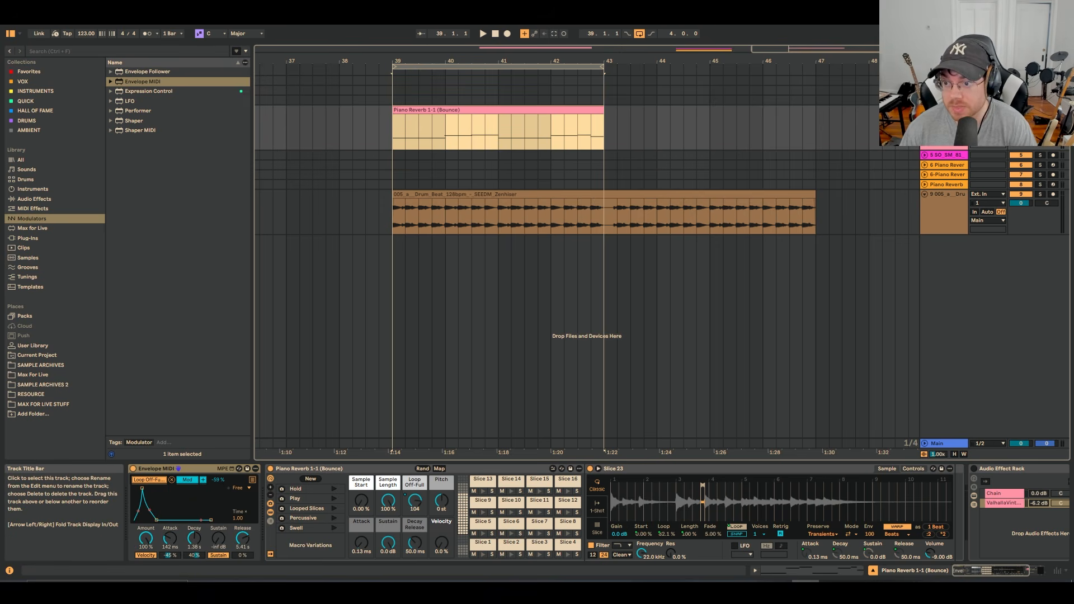
Show the take lanes of the sliced piano track and turn off MIDI Arrangement Overdub
click(944, 111)
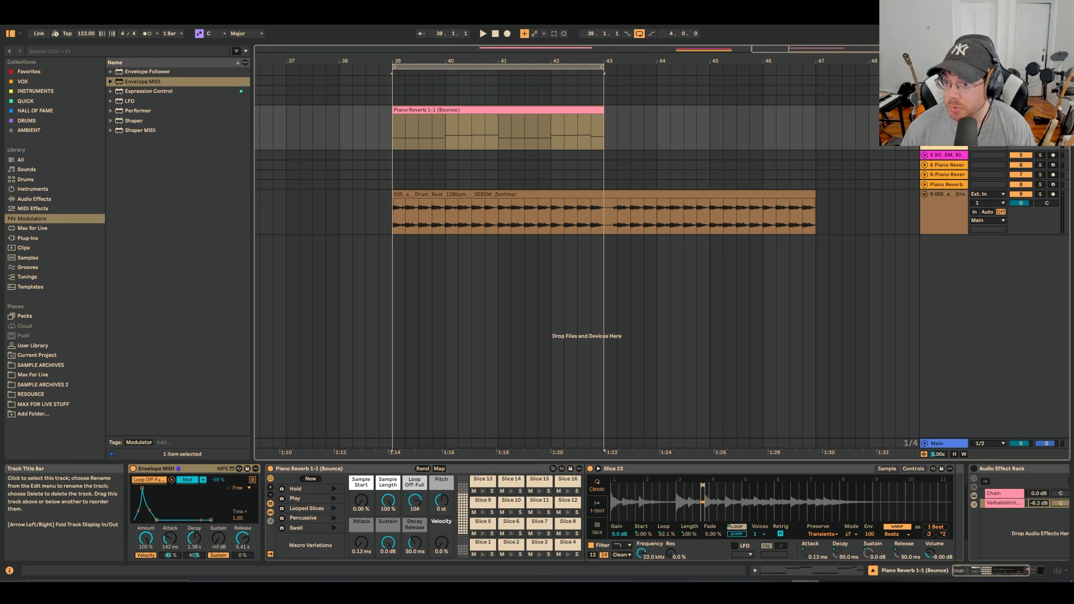
right_click(936, 135)
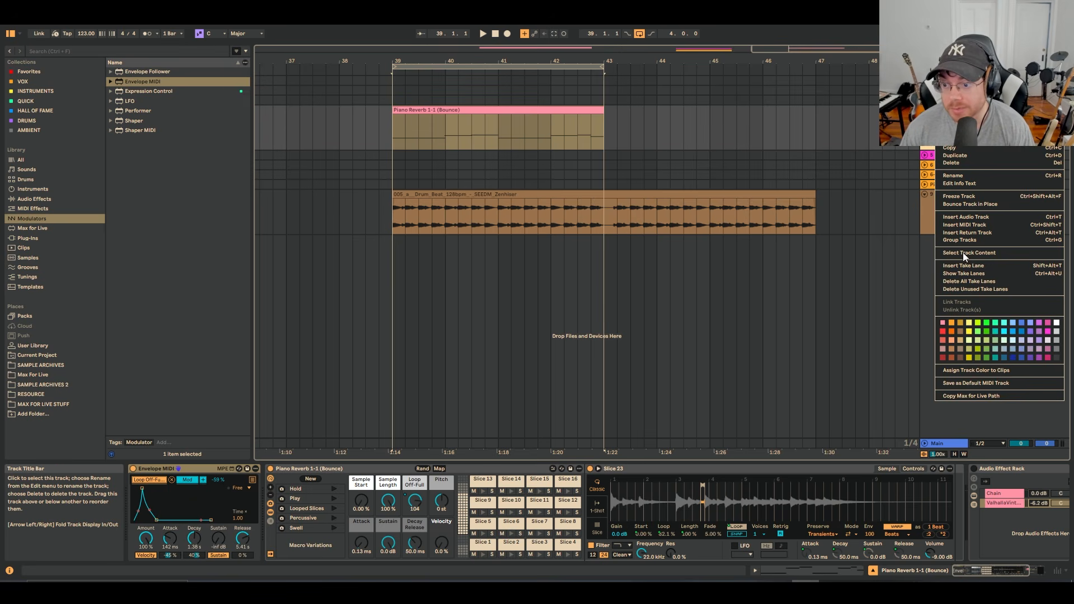
click(968, 273)
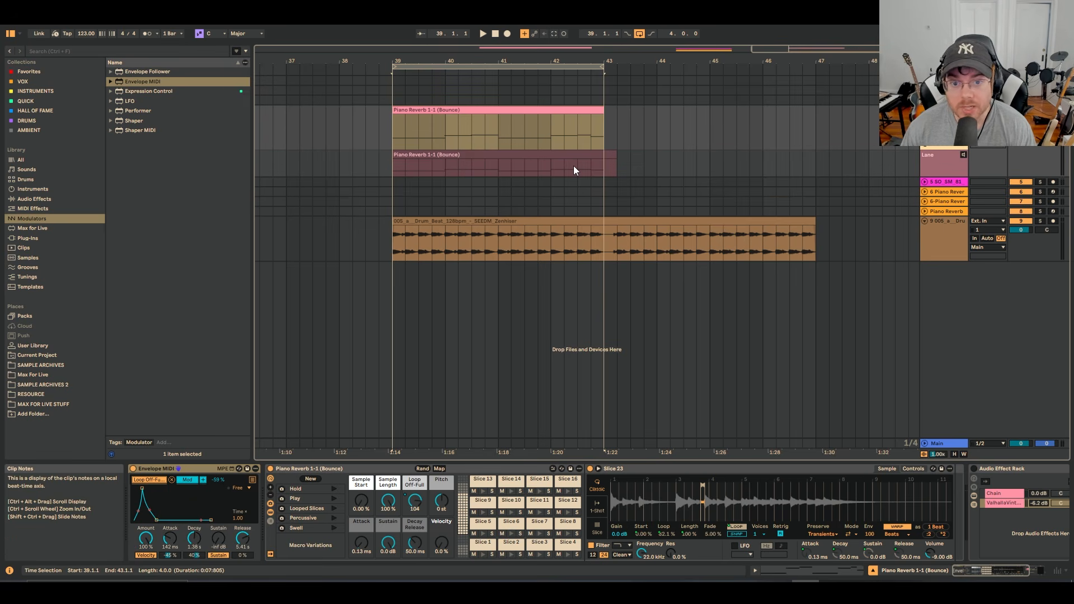
click(524, 34)
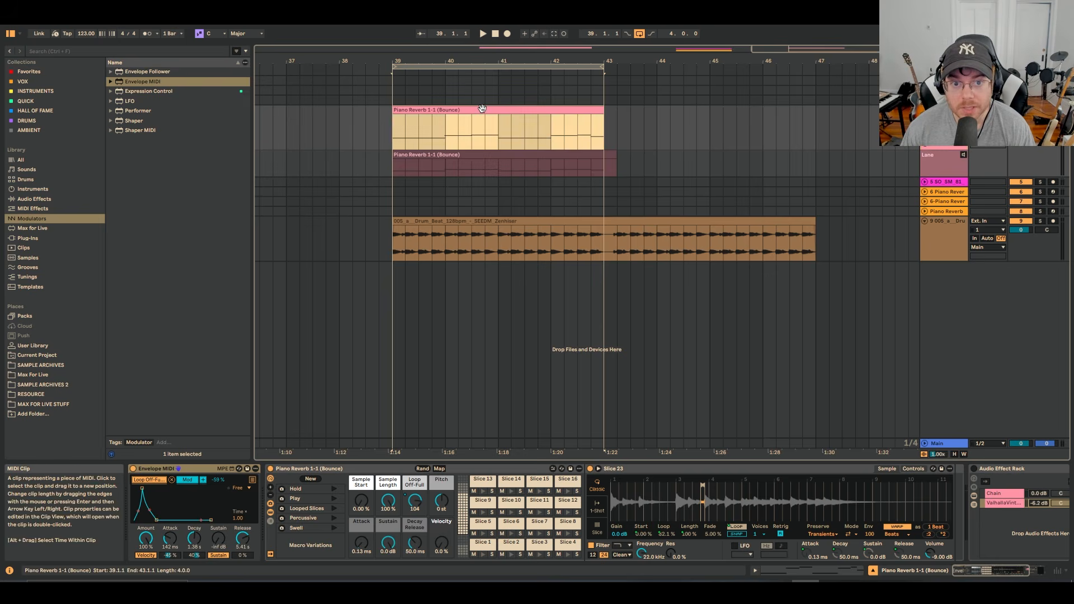
Record two more sliced piano takes from bar 39 into new take lanes over the looped four bars
click(411, 130)
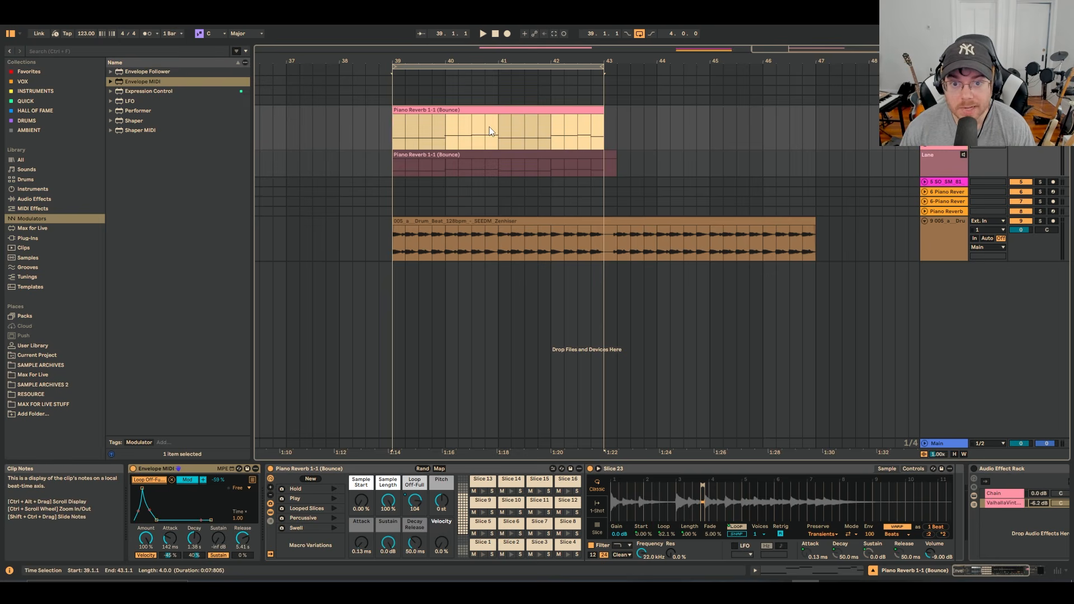
click(395, 139)
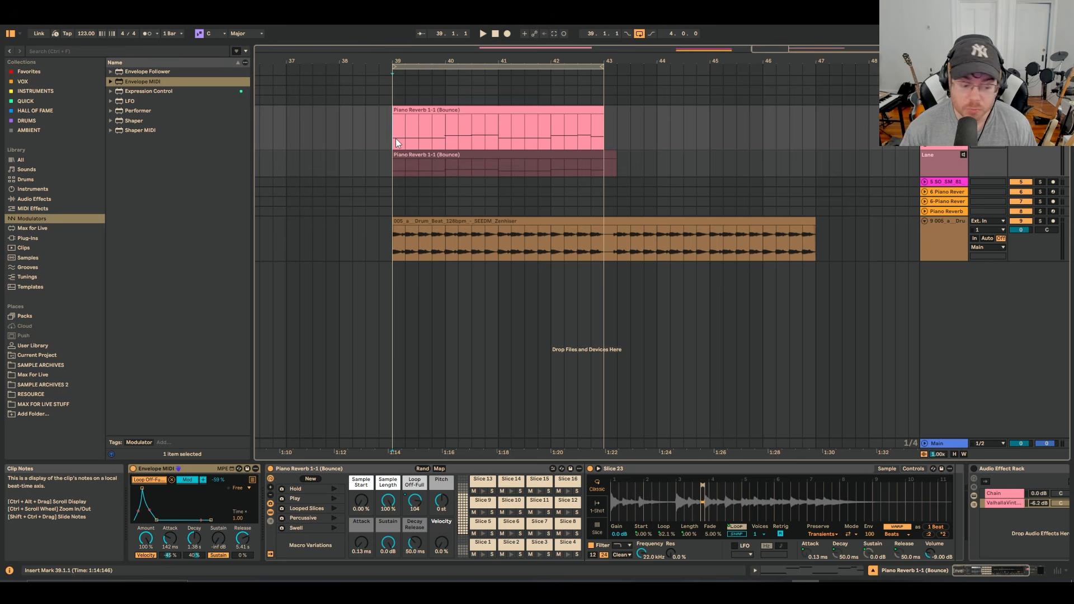
key(F9)
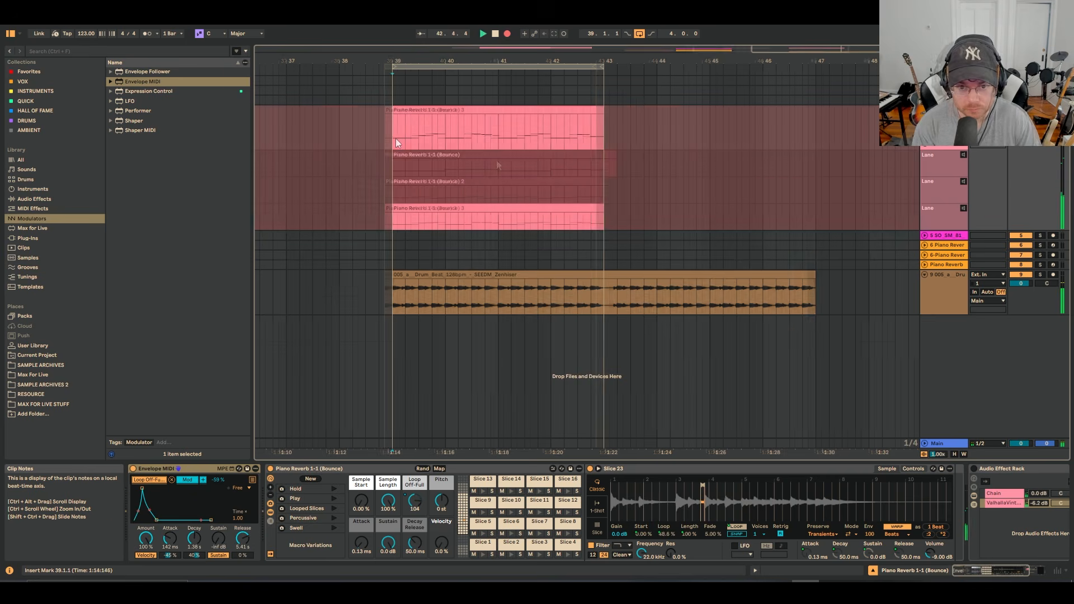
key(space)
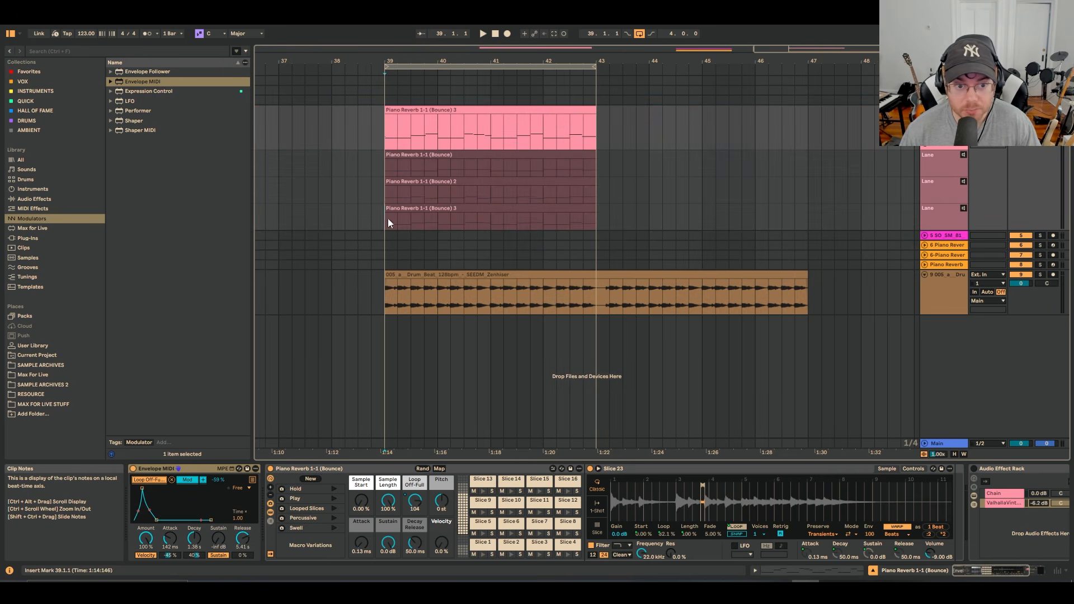
Audition the second and third piano takes in the main lane during loop playback, and switch it to the first take
click(416, 179)
key(space)
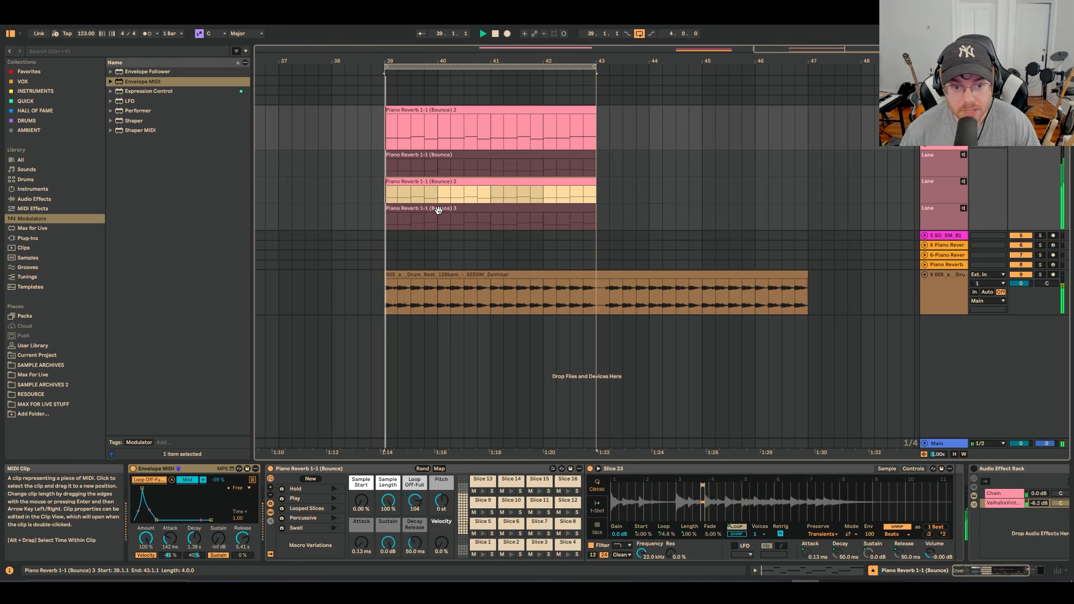
click(446, 209)
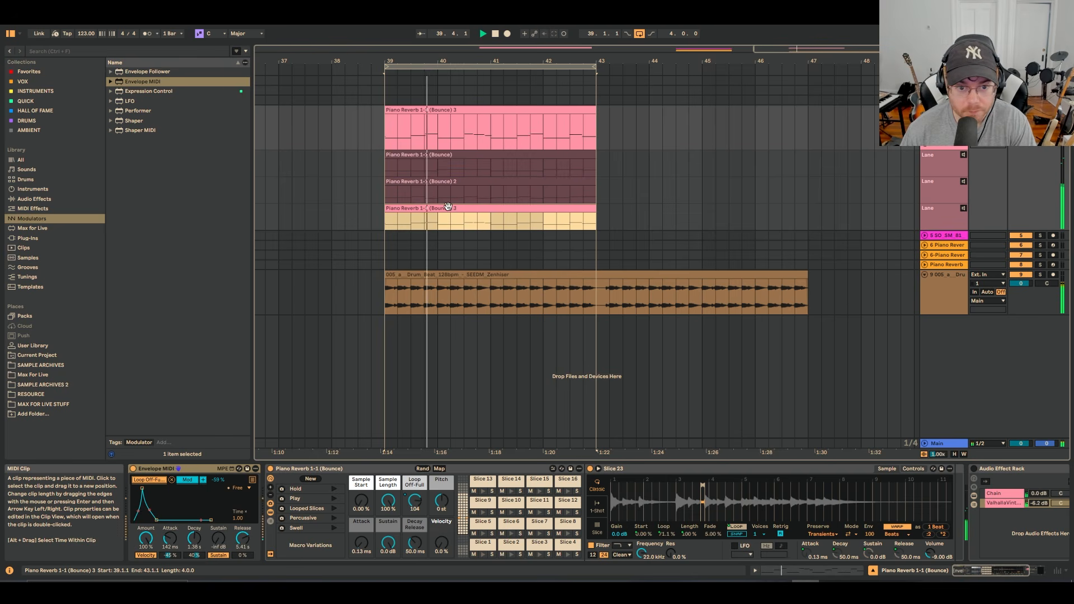
click(477, 156)
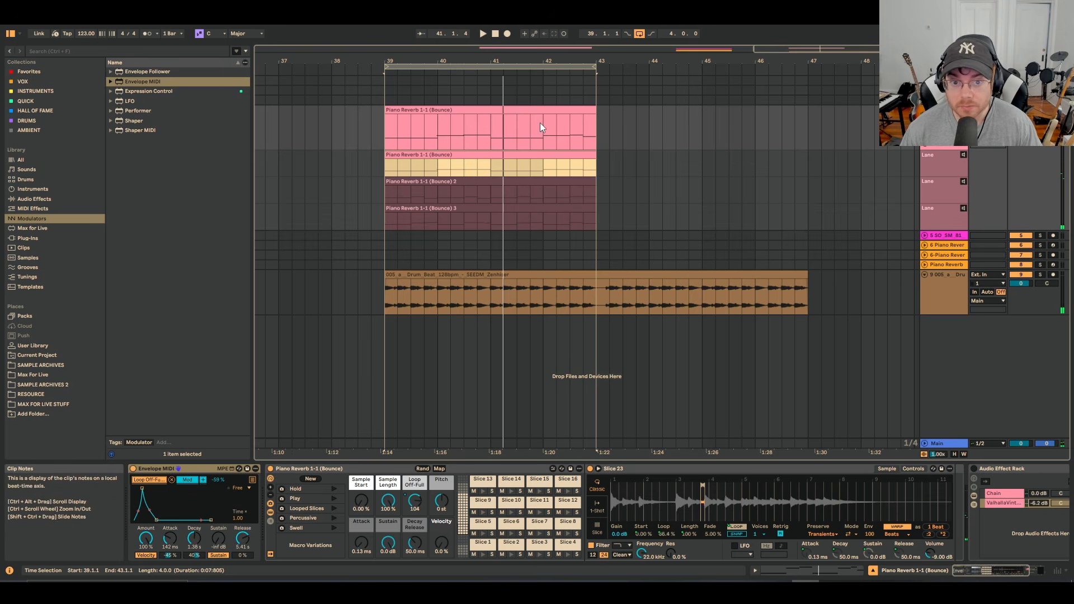
Split the drum beat clip at bar 43 and delete the part after the split
click(596, 308)
key(ctrl+e)
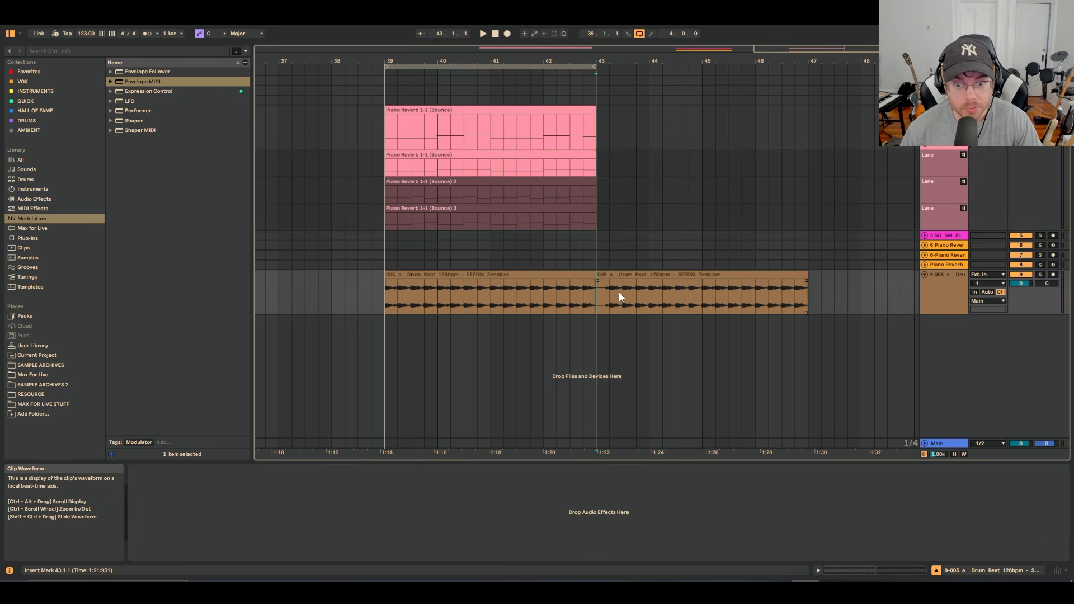
click(637, 274)
key(Delete)
Consolidate the time range of the first piano take, bars 39 to 43, to a new scene
click(554, 109)
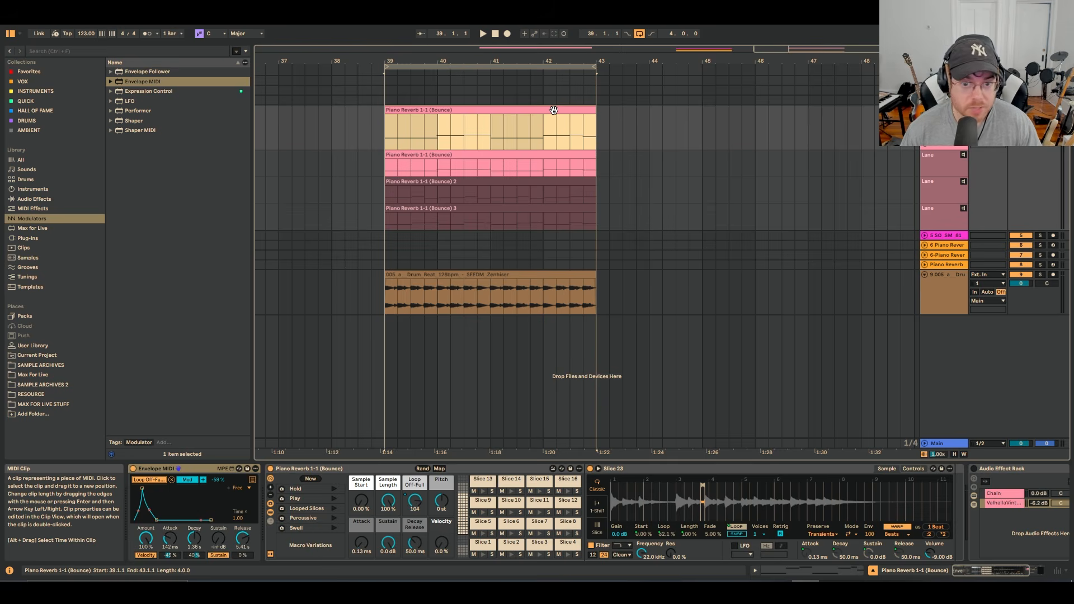
right_click(554, 109)
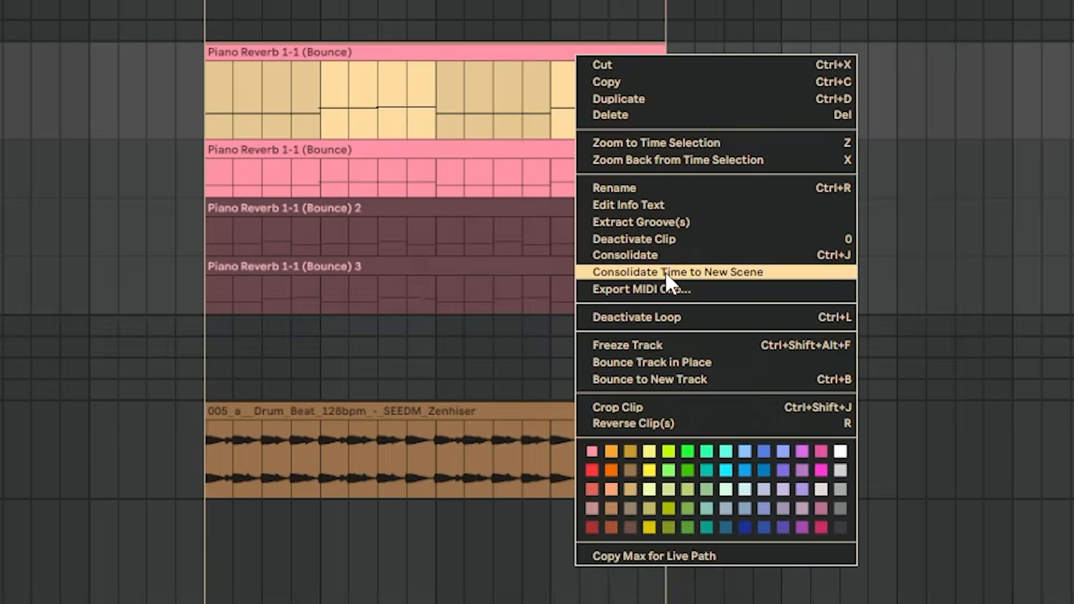
click(594, 211)
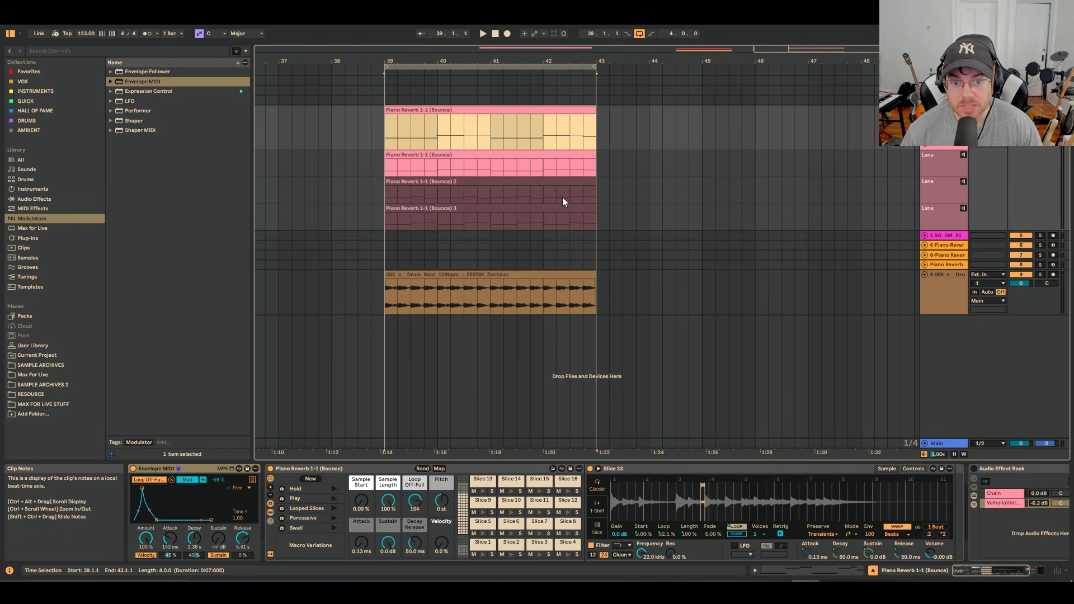
Switch to Session View and examine the contents of the consolidated piano and drum clips
click(561, 181)
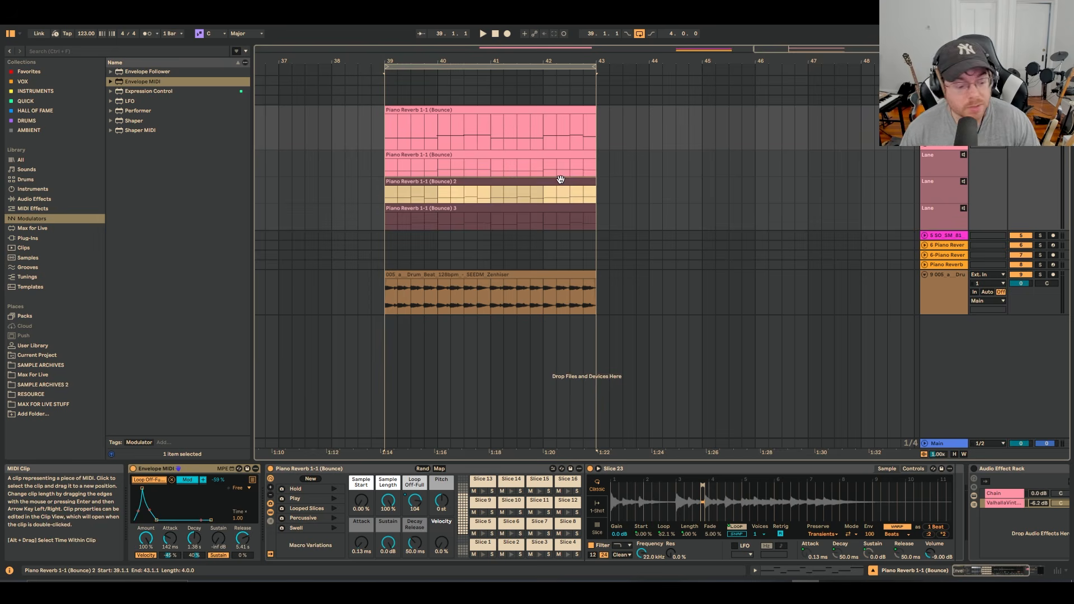
key(Tab)
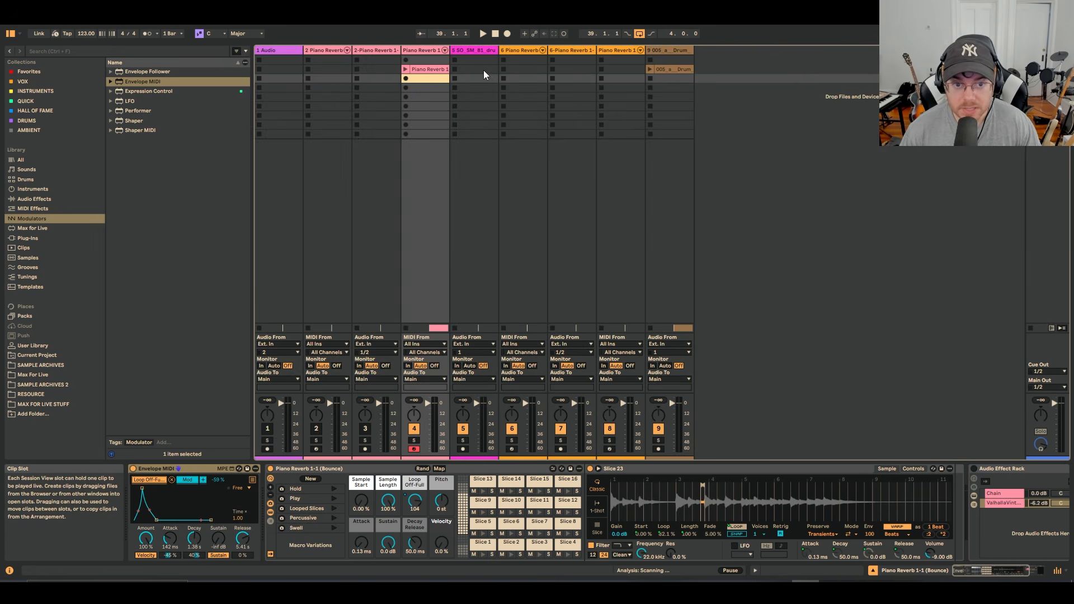
click(436, 70)
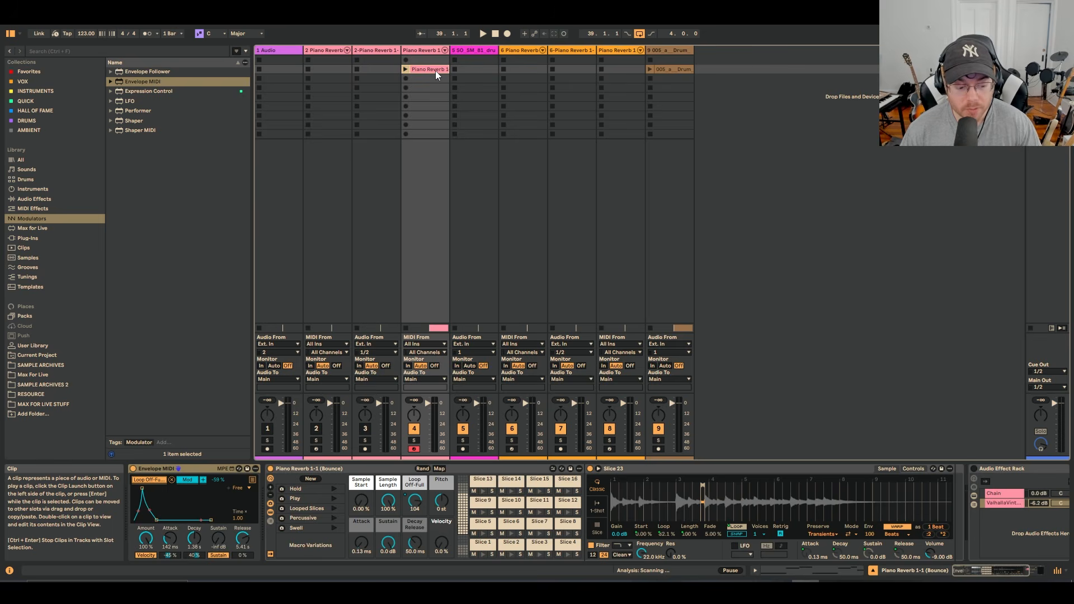
double_click(435, 71)
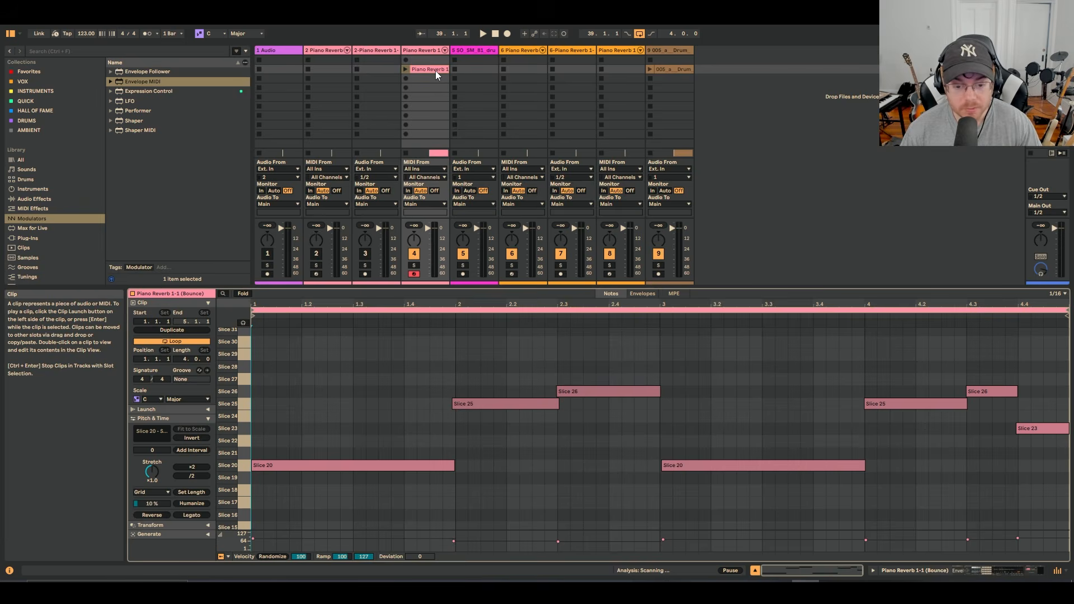
click(678, 68)
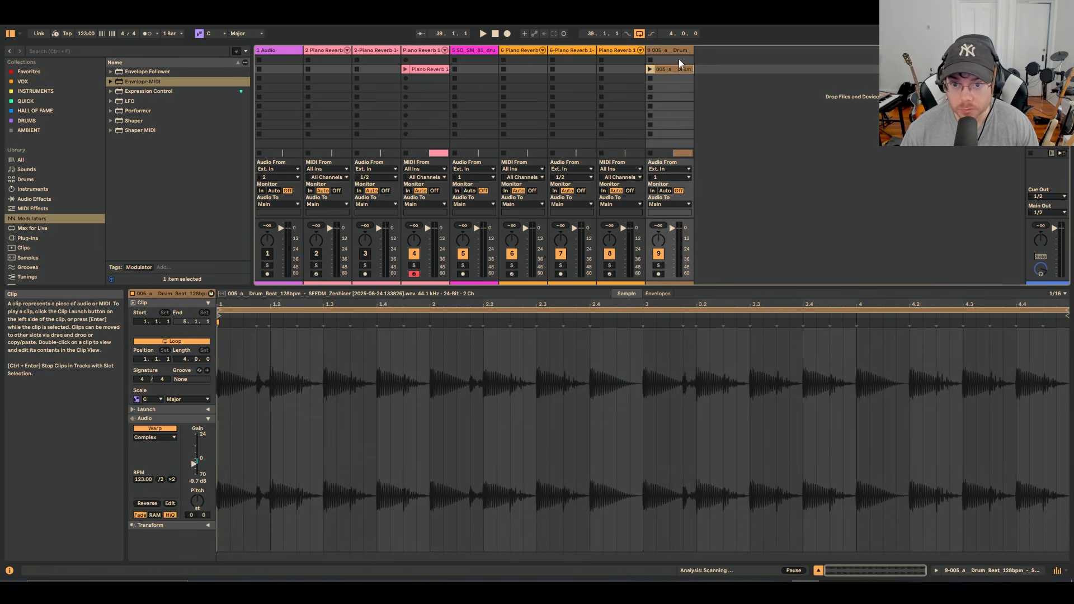
Move the drum beat track directly after the armed pink piano track and return the detail area to the device view
click(679, 50)
drag(454, 60, 453, 56)
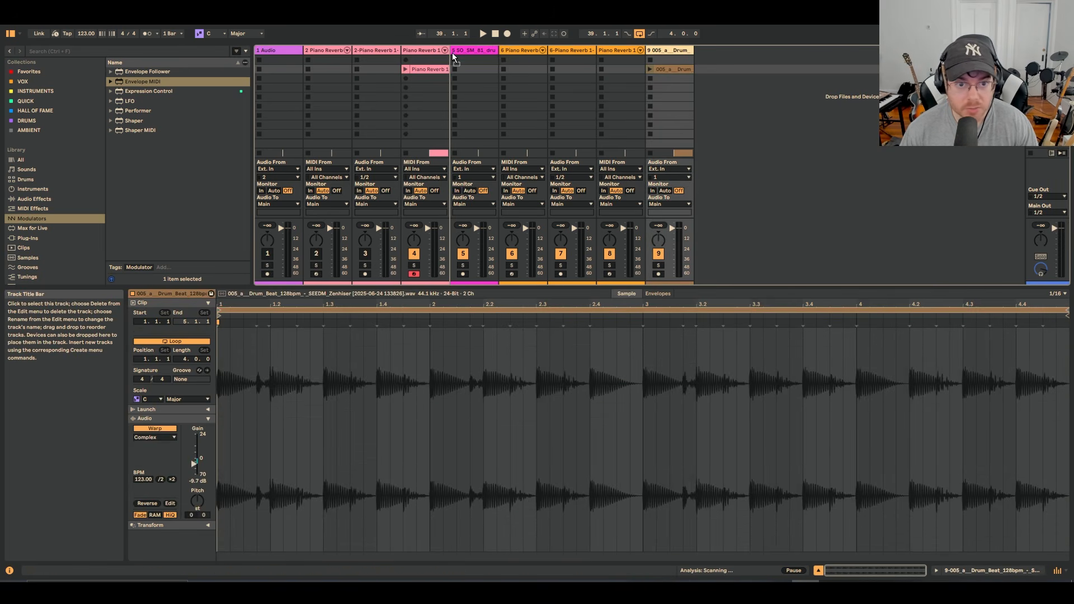
drag(504, 120, 452, 86)
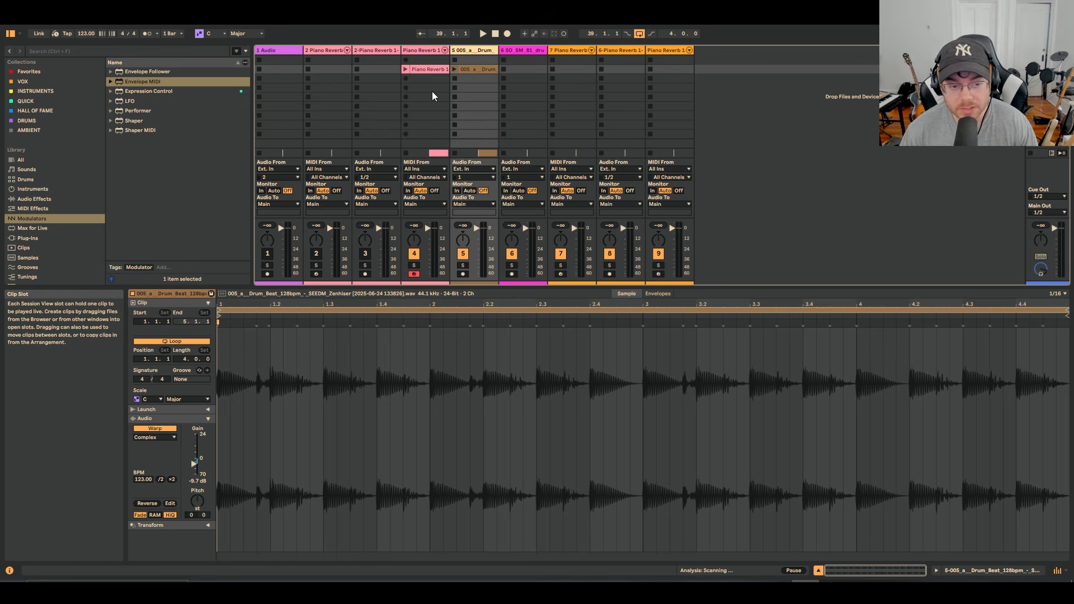
key(shift+Tab)
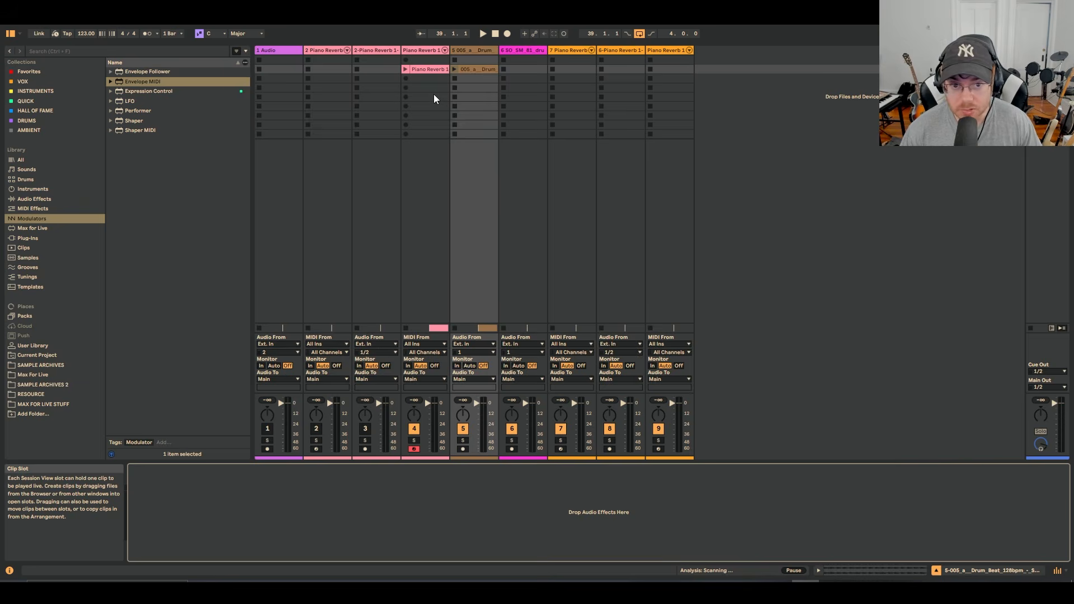
Back in Arrangement View, put the second piano take in the main lane and consolidate its time range to a new scene
key(Tab)
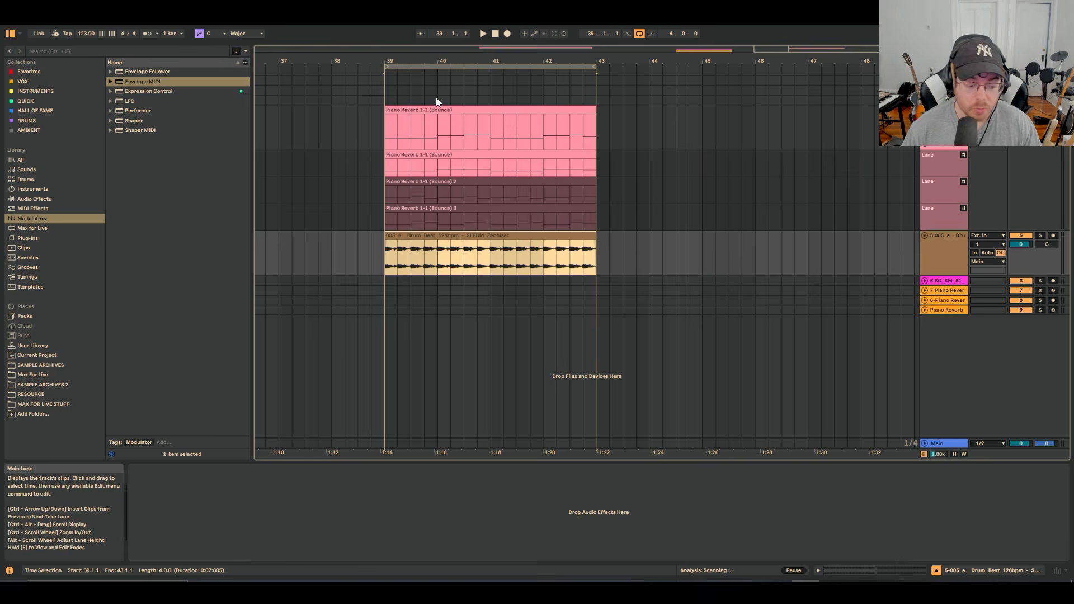
key(Tab)
key(Tab)
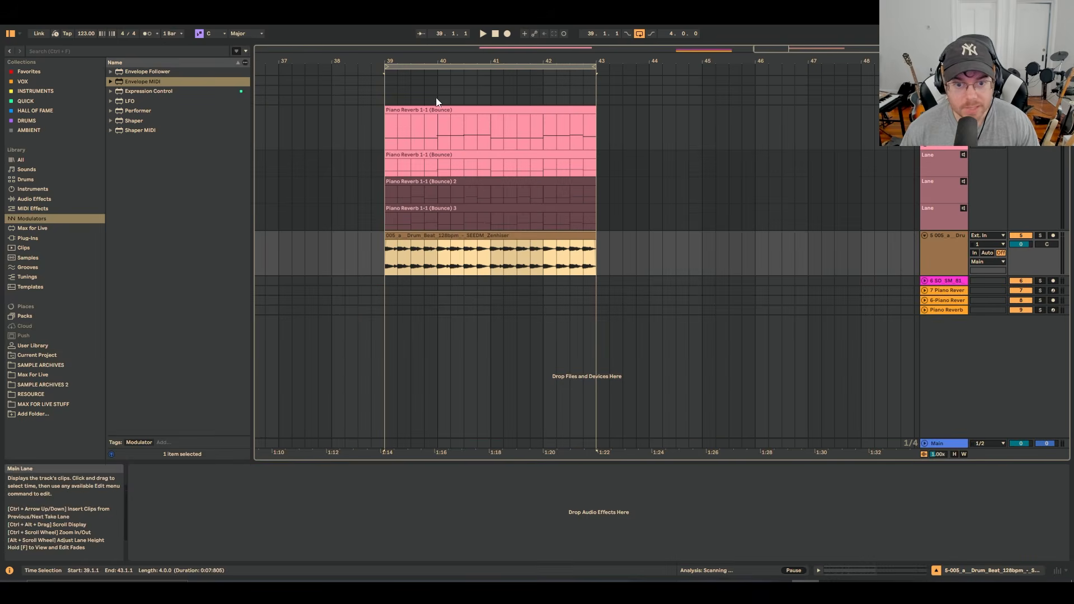
click(475, 184)
key(Return)
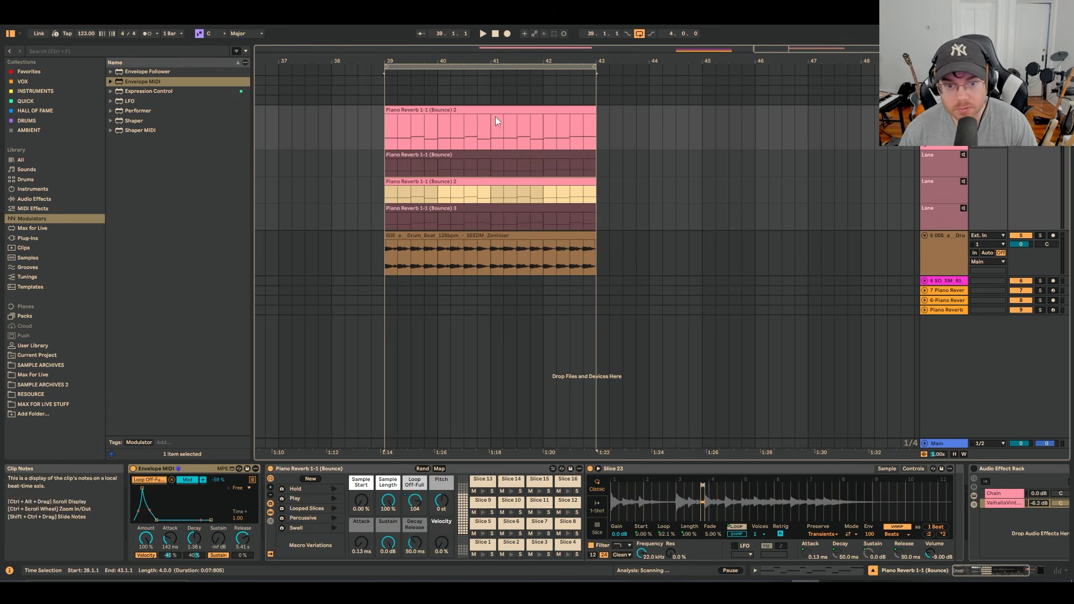
right_click(495, 116)
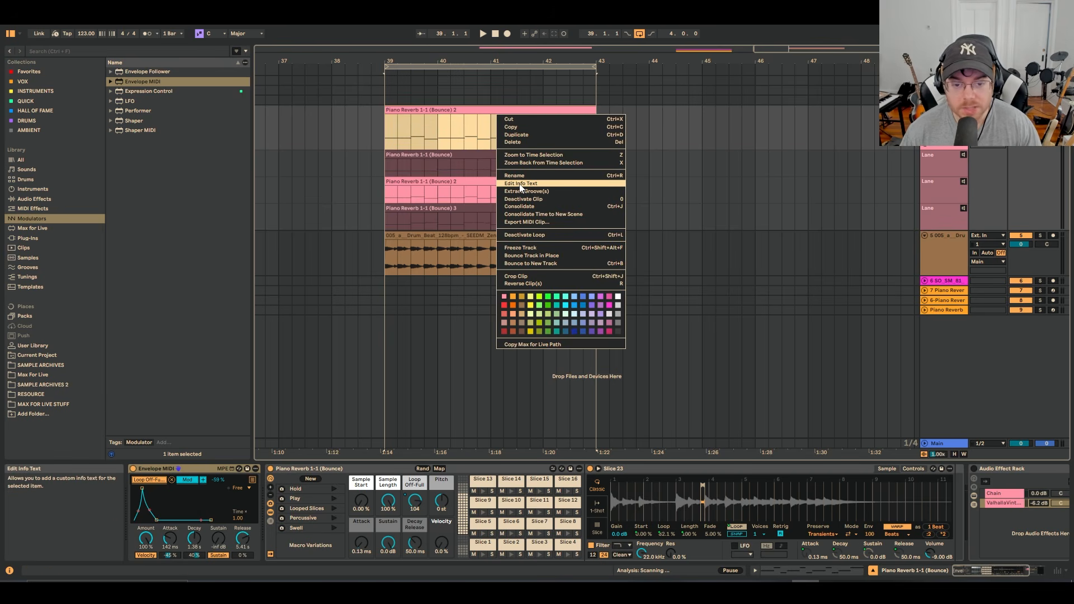
click(524, 214)
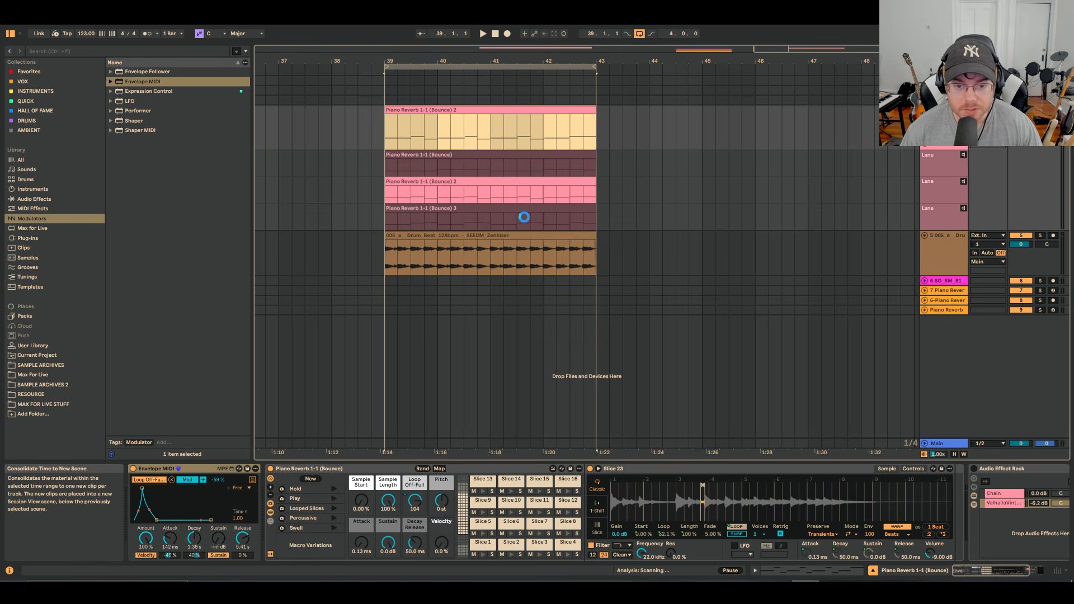
Put the third piano take in the main lane and consolidate its time range to a new scene
click(523, 208)
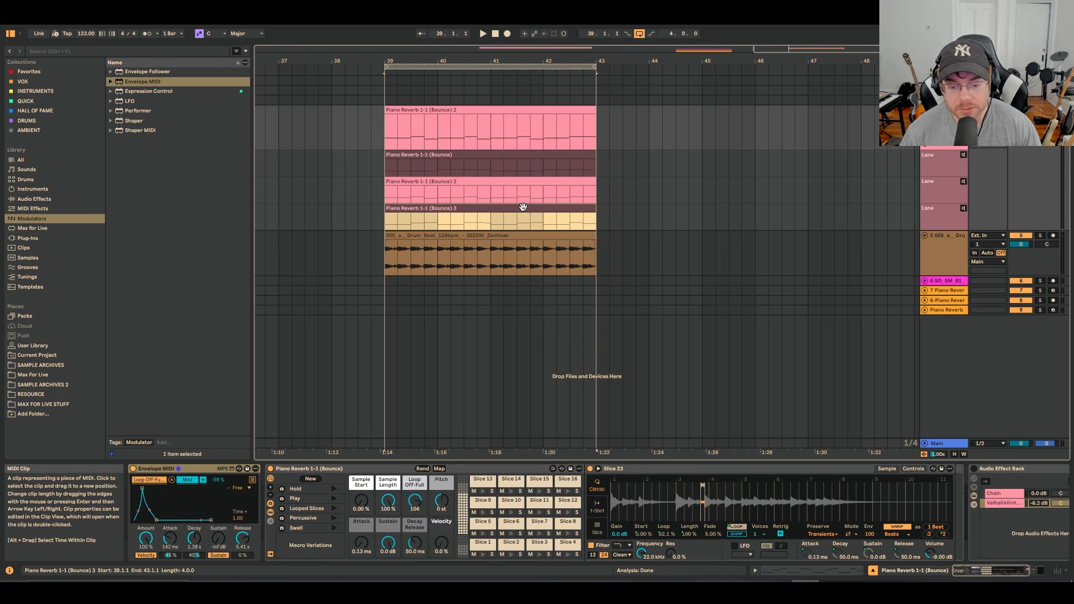
key(Return)
right_click(517, 112)
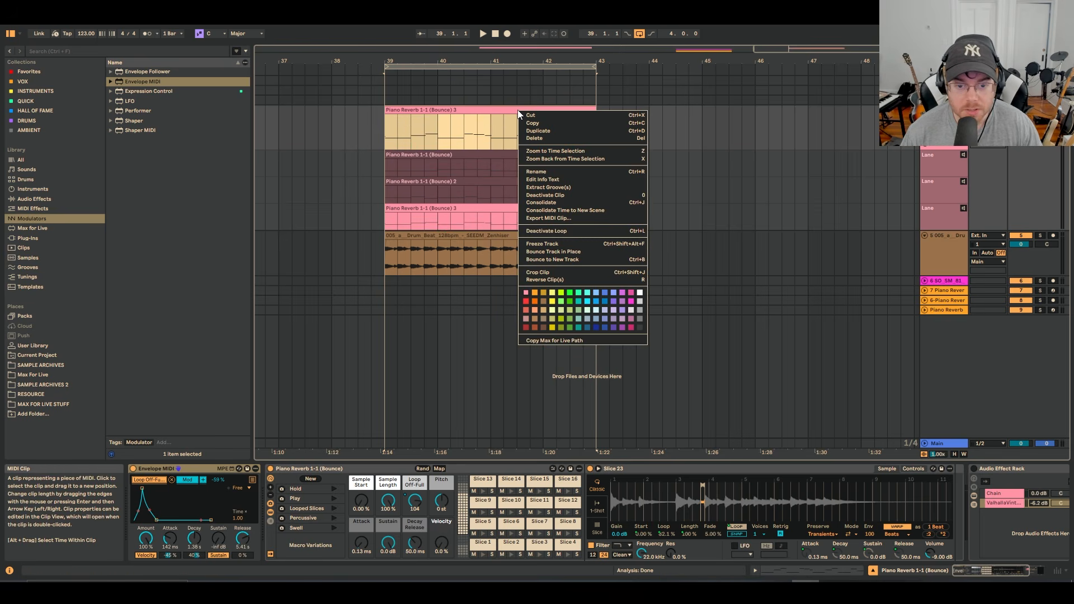
click(529, 214)
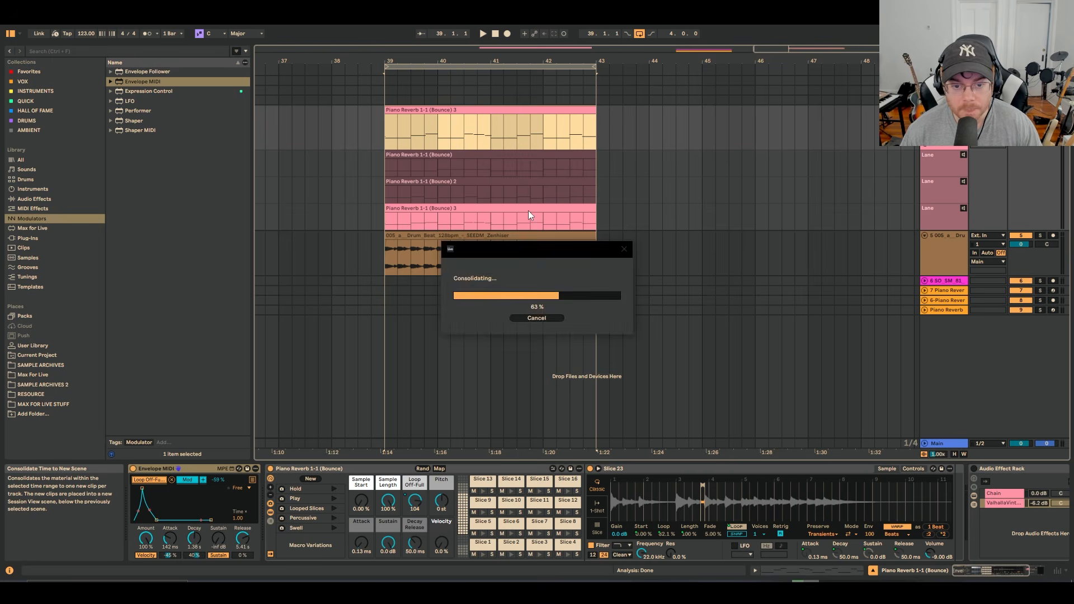
key(Tab)
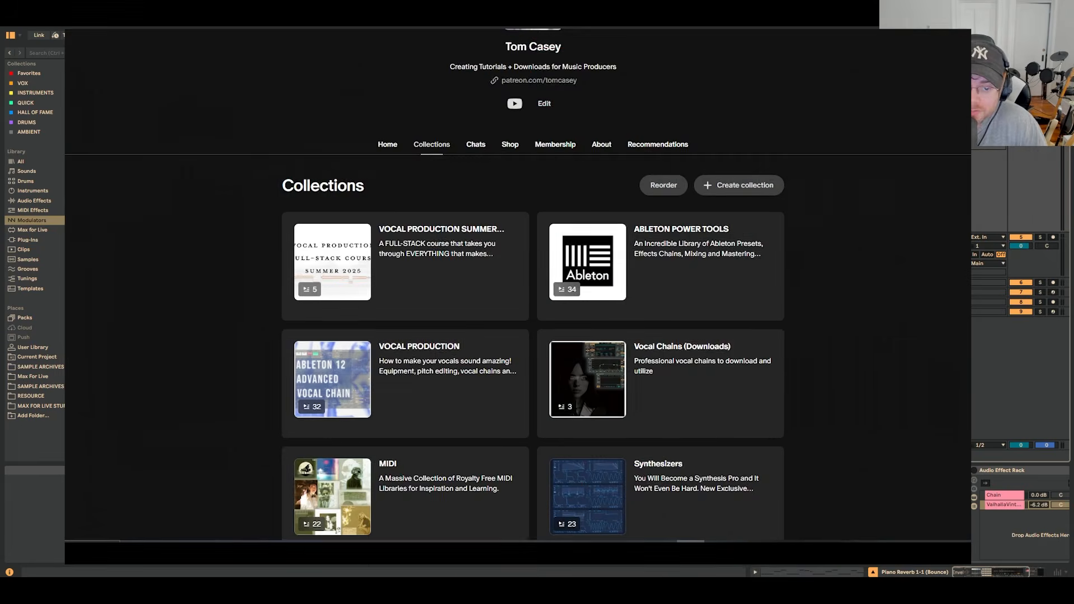
In the Patreon collections, open SYNTHESIS FOR BEGINNERS and its first lesson, How to Use an LFO
scroll(863, 263, down, 1)
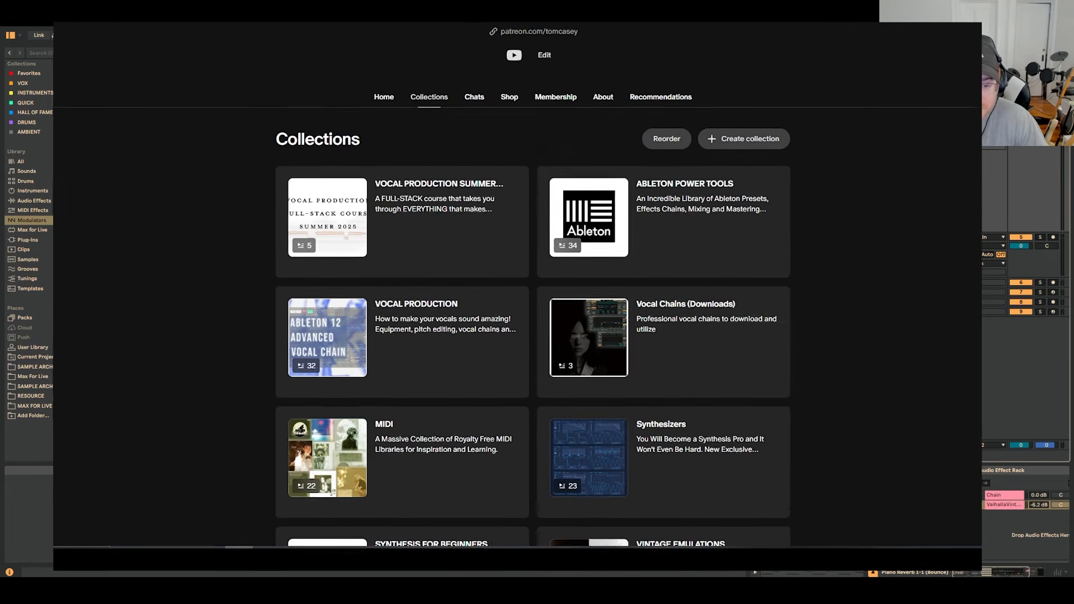
scroll(438, 410, down, 3)
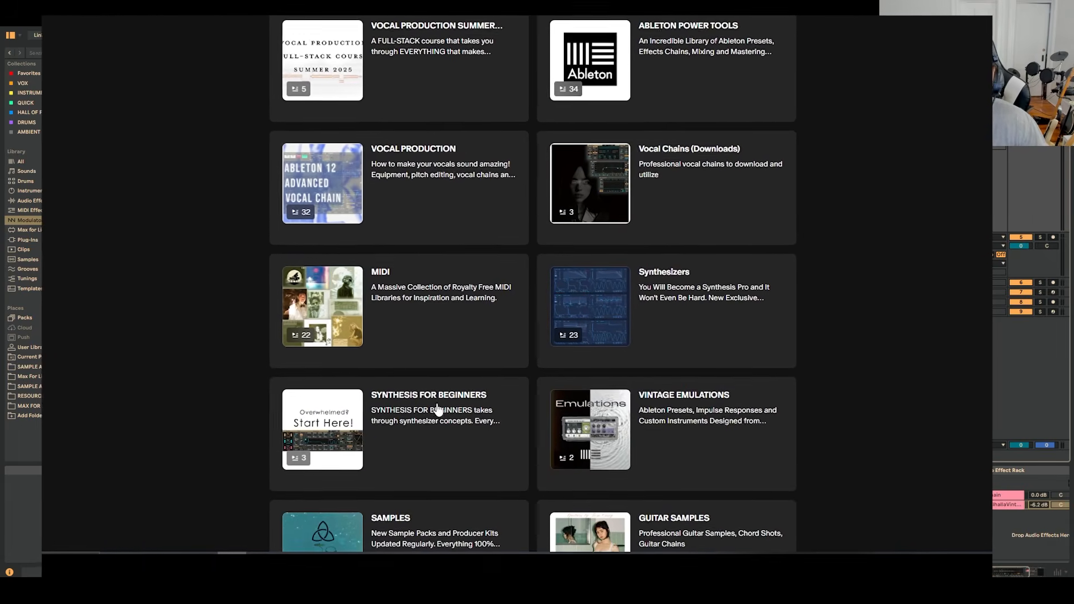
click(508, 400)
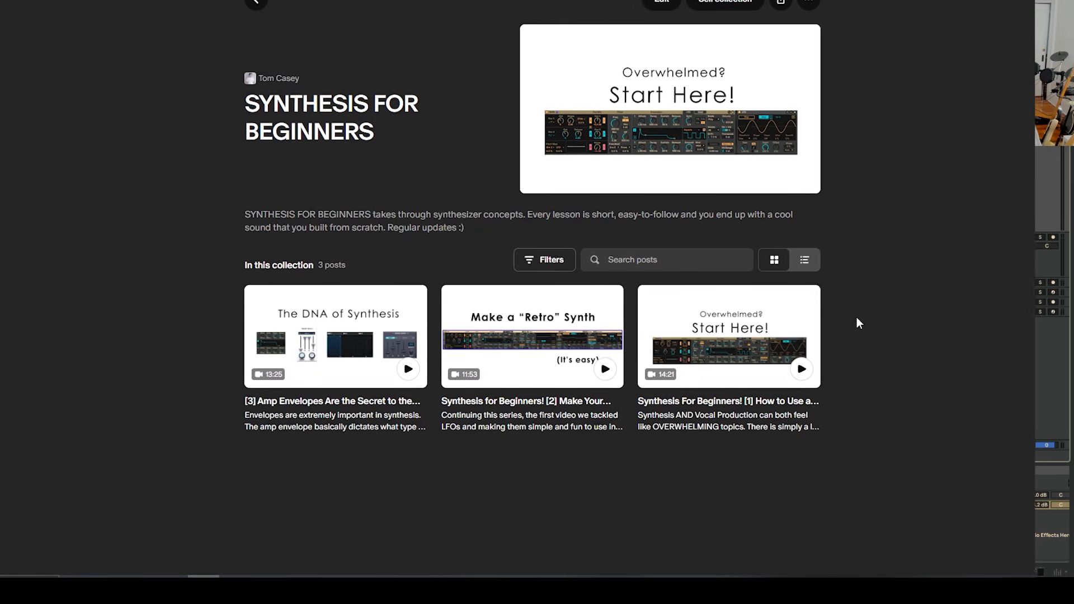
click(728, 402)
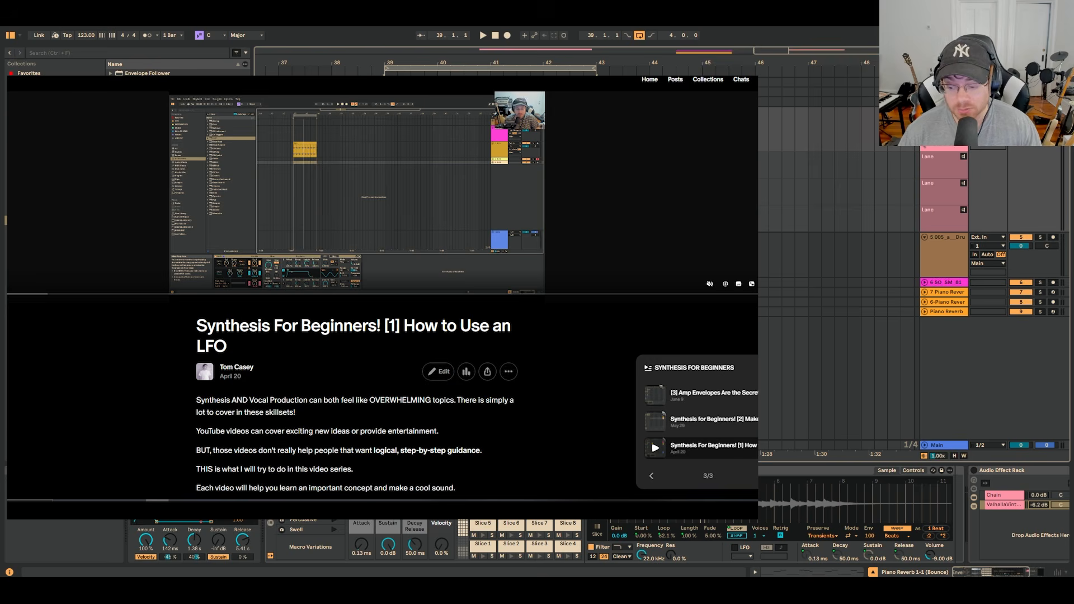
View the LFO lesson's video in full screen, exit full screen, and look through the post's description and attachments
click(751, 284)
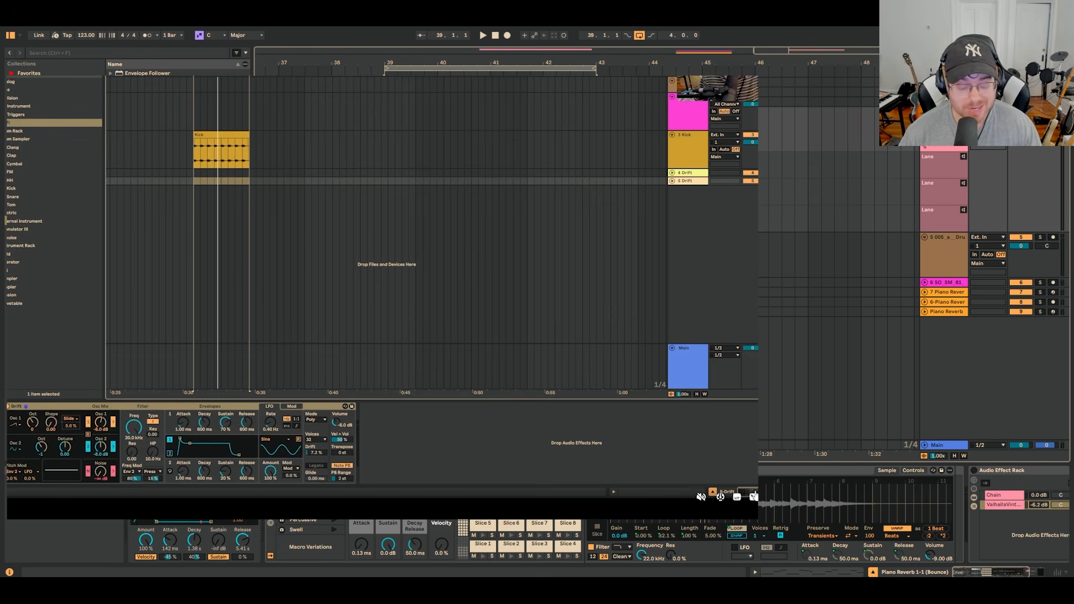
click(753, 497)
scroll(382, 287, down, 5)
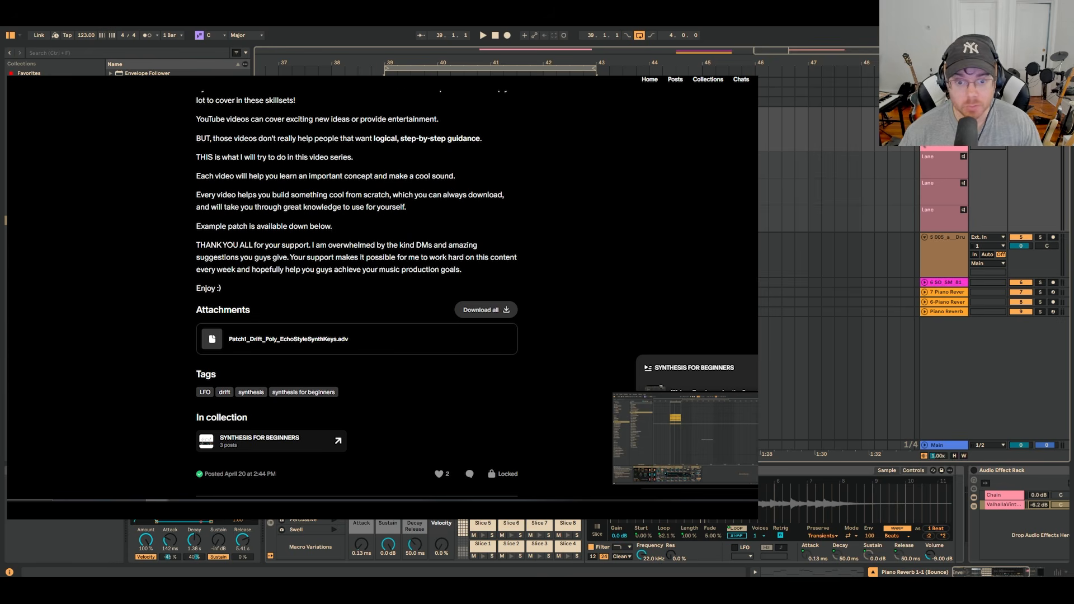
scroll(357, 288, up, 5)
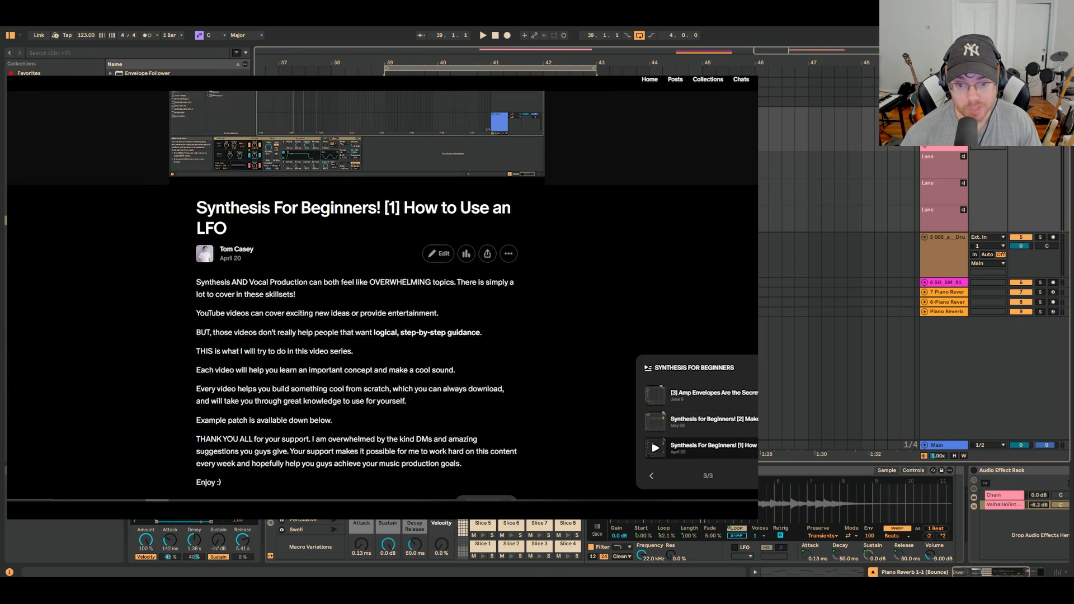
scroll(237, 282, up, 2)
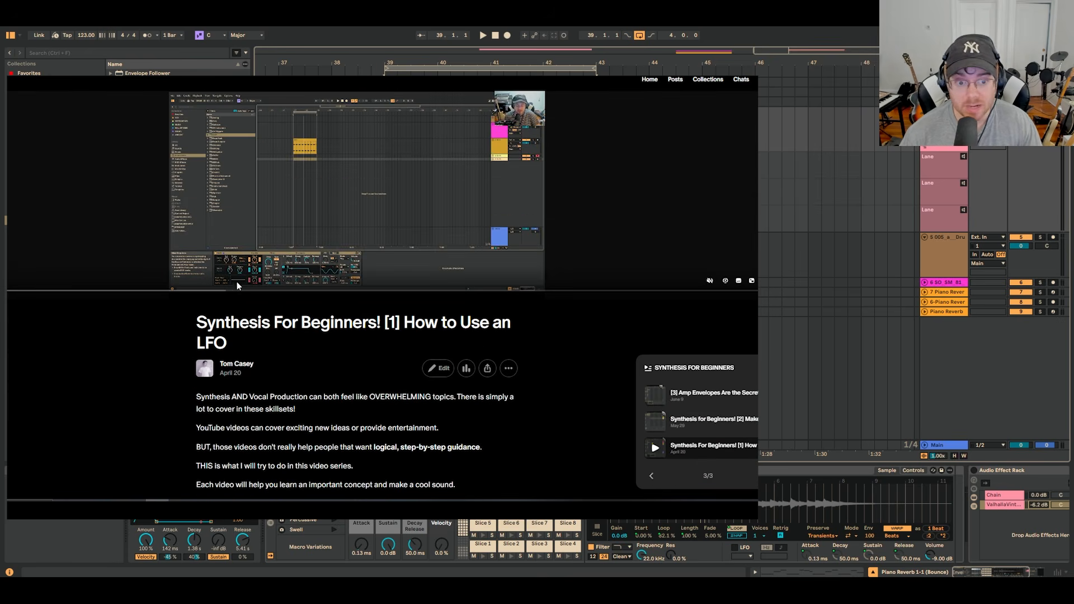
Return to the collection, open lesson [2] Make Your Own Retro Synth in Minutes, and look through its description
key(alt+Left)
click(371, 323)
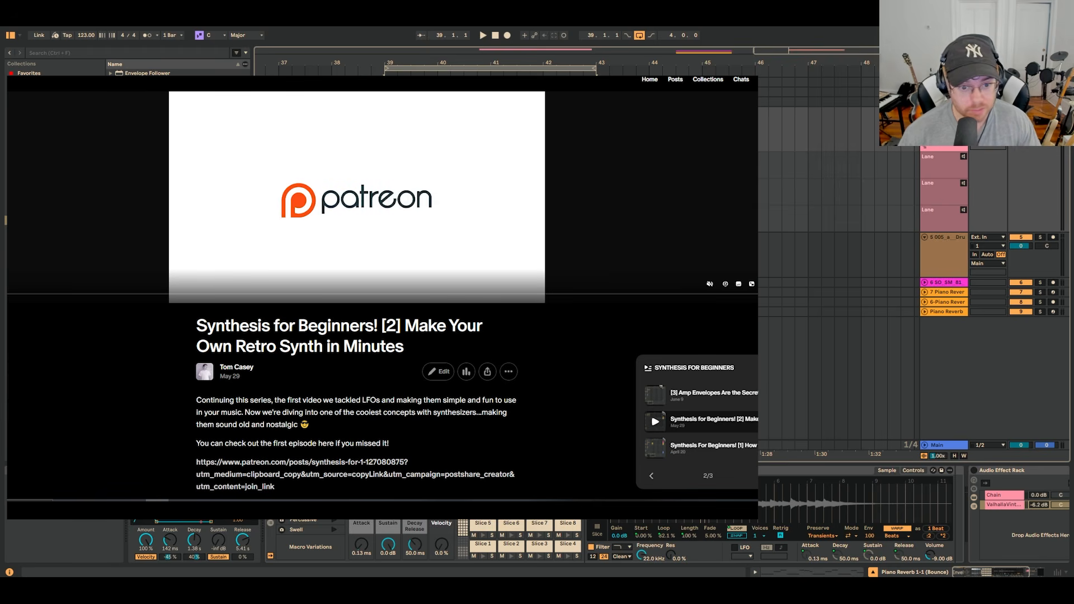
scroll(383, 295, down, 4)
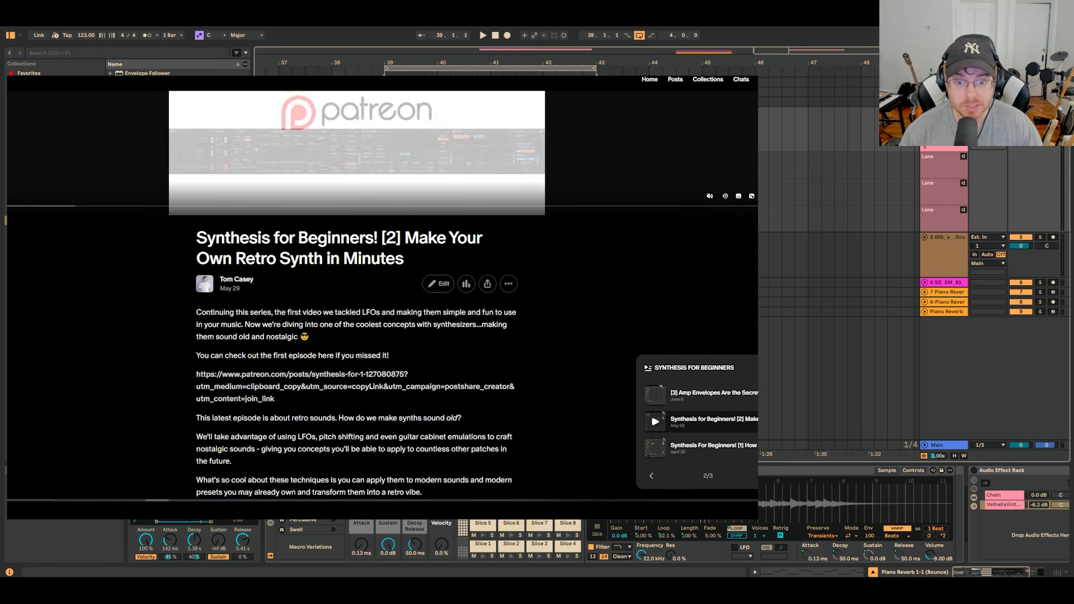
scroll(202, 300, down, 2)
scroll(202, 299, up, 5)
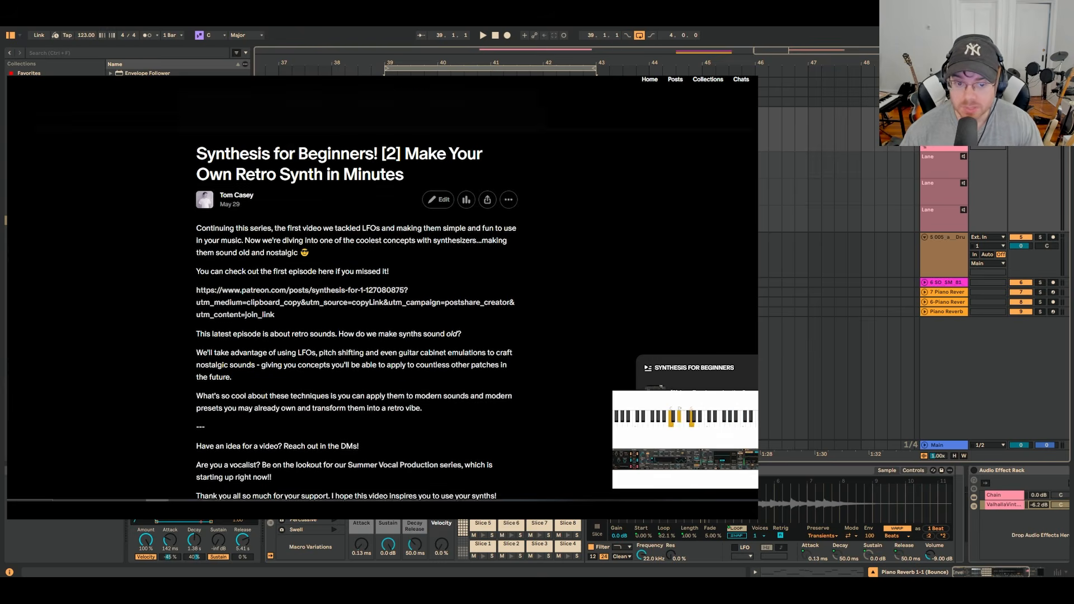